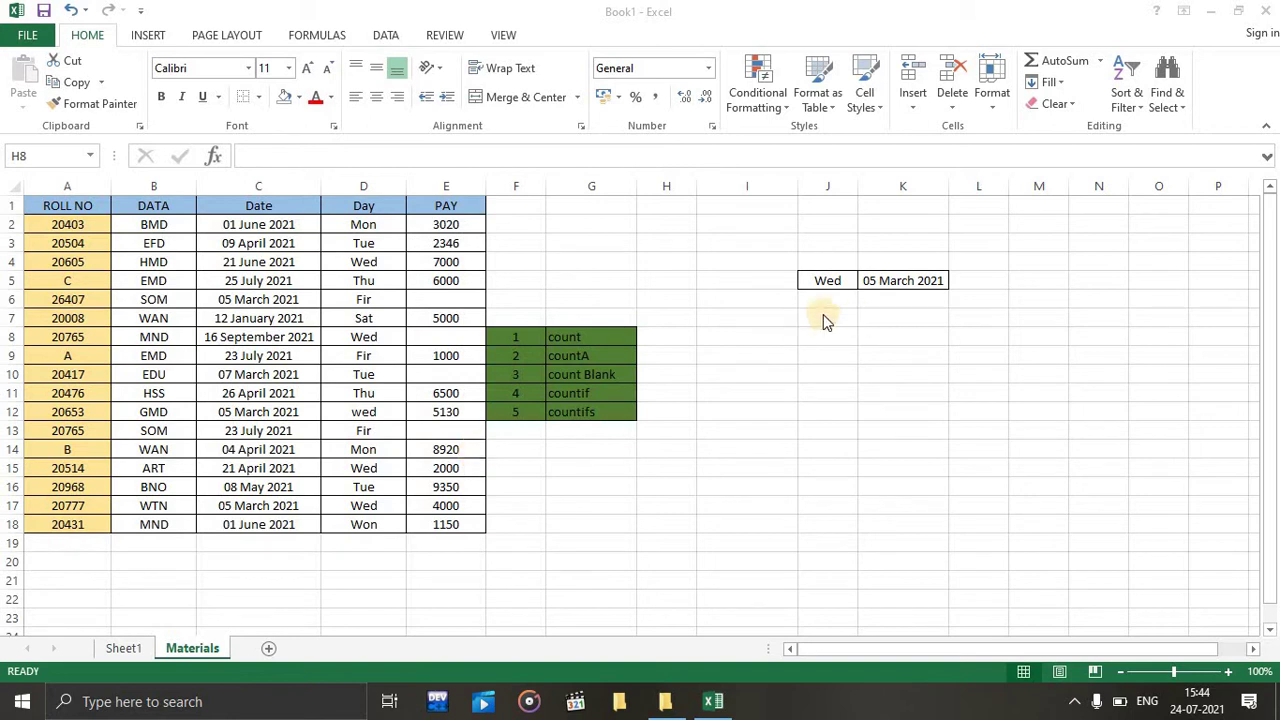
# Enter =COUNT(A2:A18) in H8 beside the count label, returning 14
pyautogui.click(674, 337)
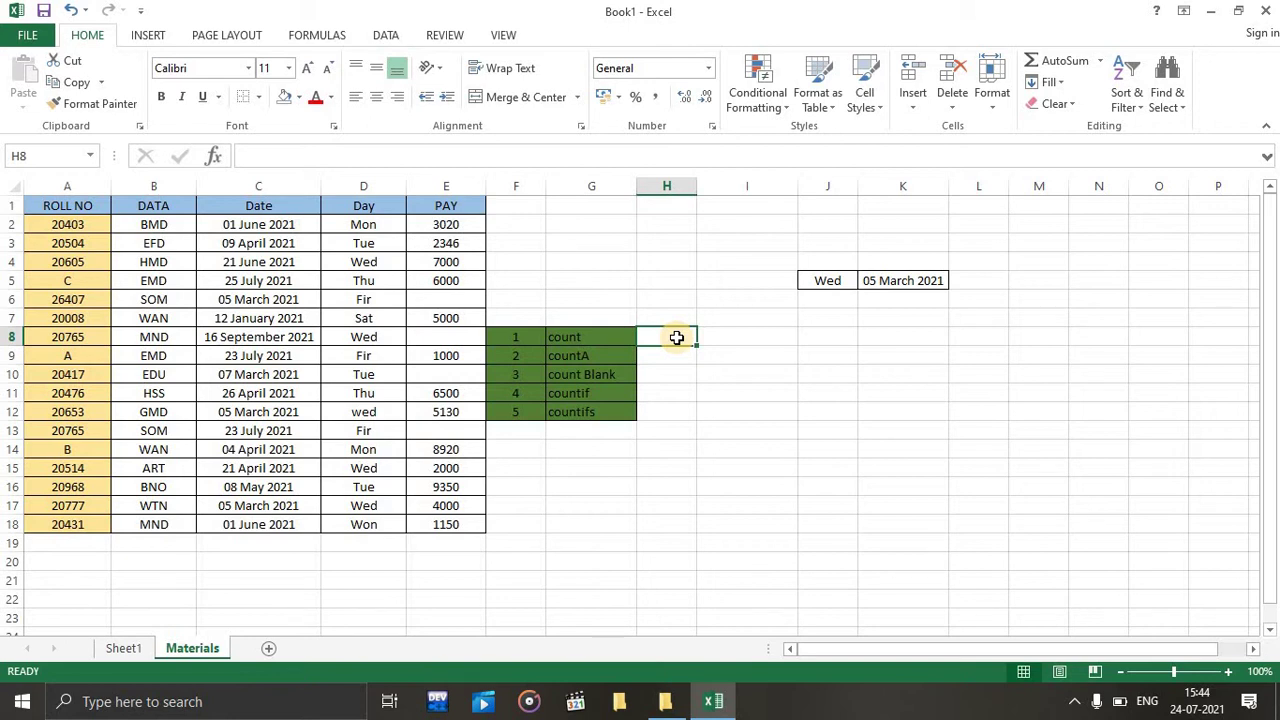
pyautogui.write('=c')
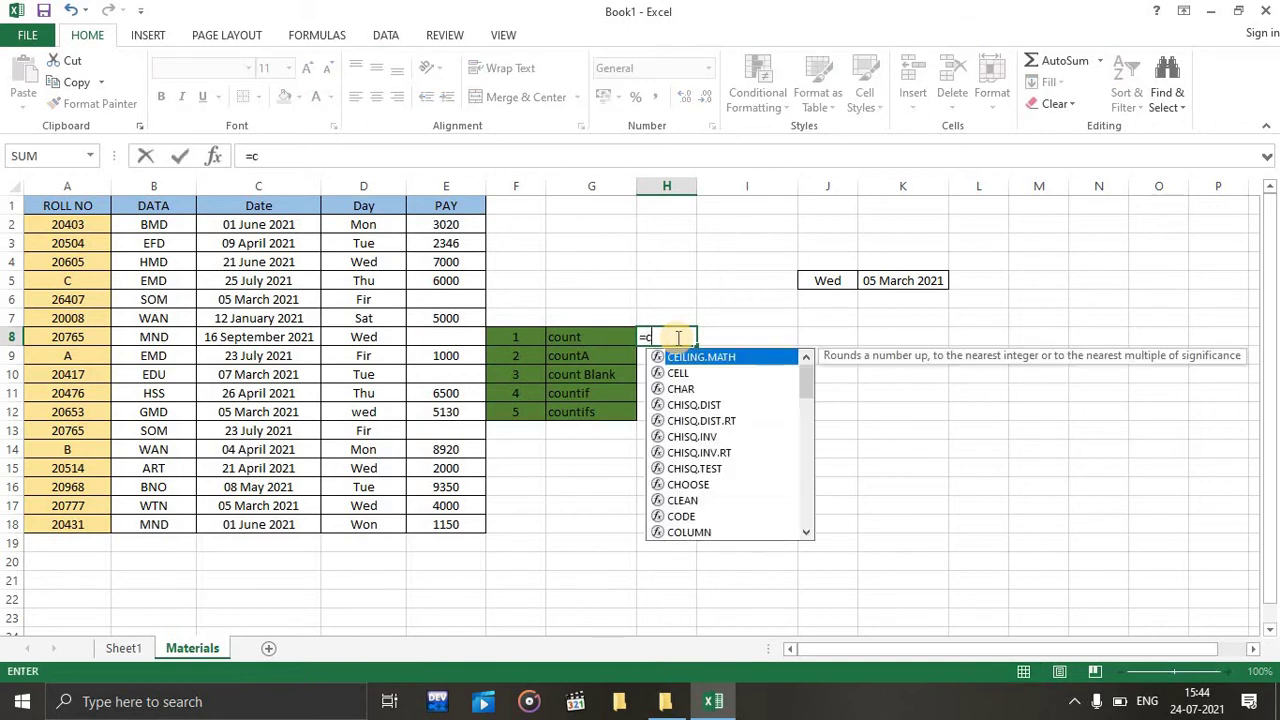
pyautogui.write('oun')
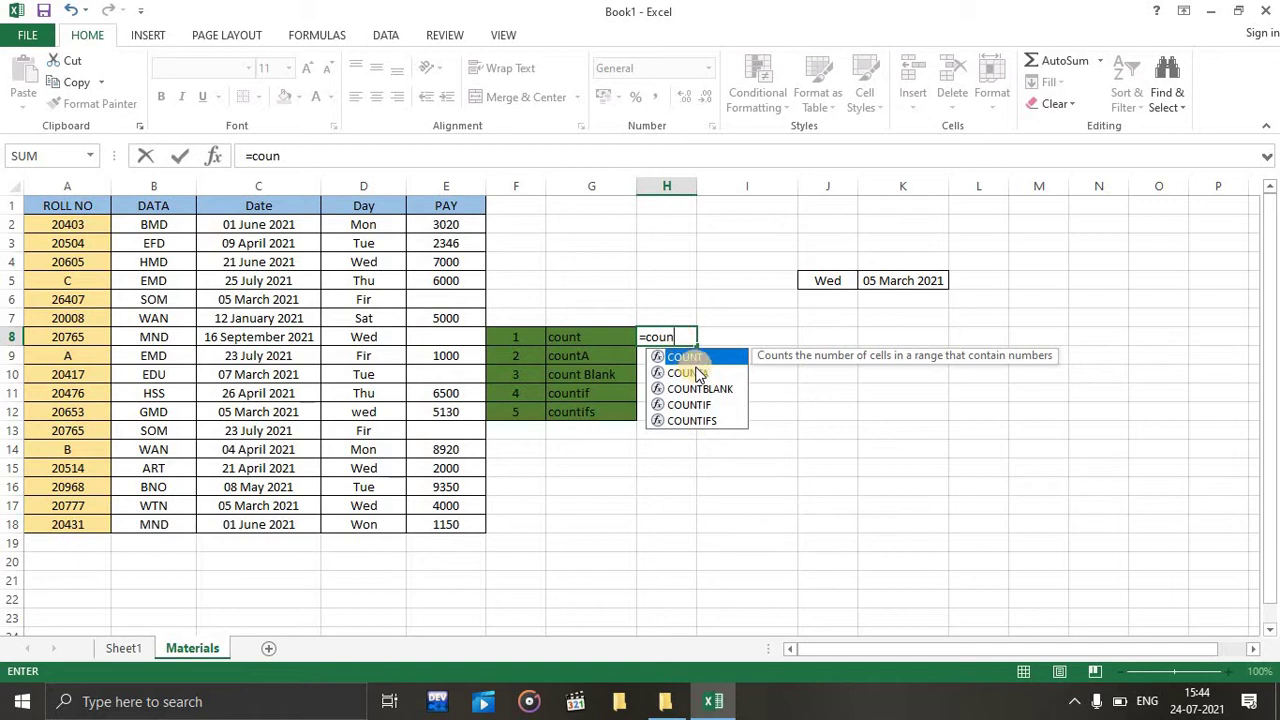
pyautogui.doubleClick(686, 358)
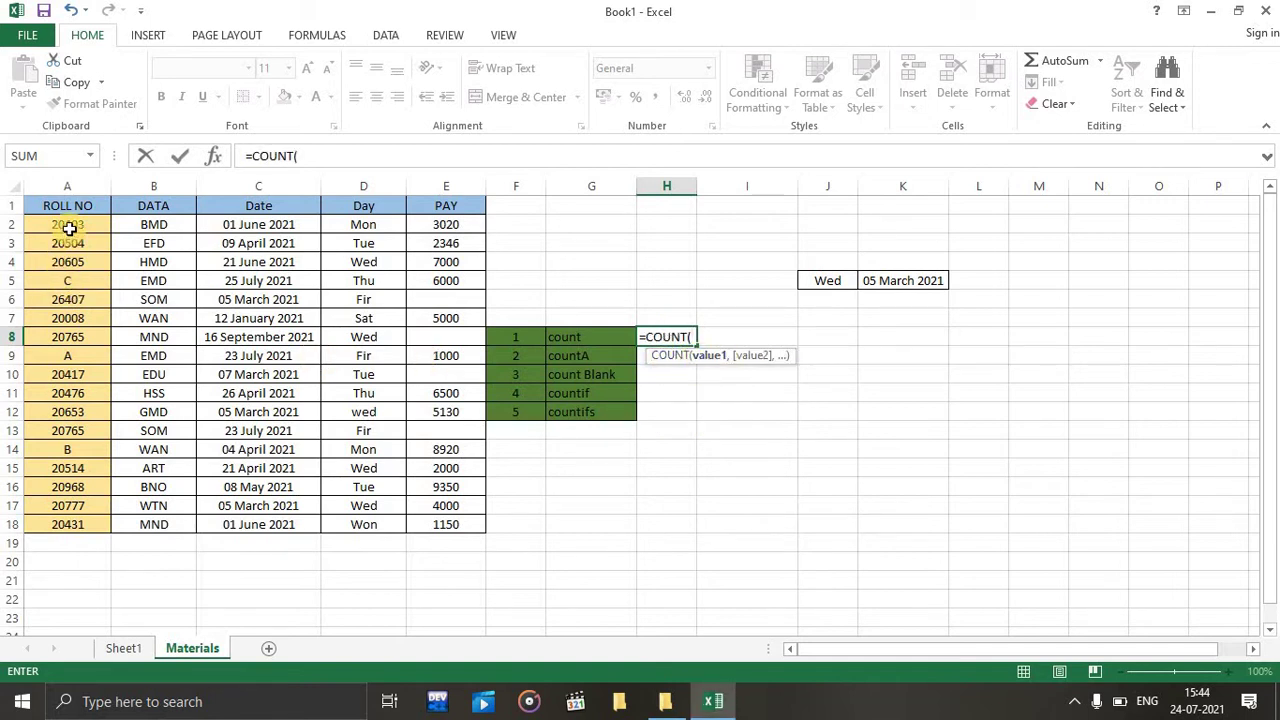
pyautogui.moveTo(70, 228); pyautogui.dragTo(80, 608)
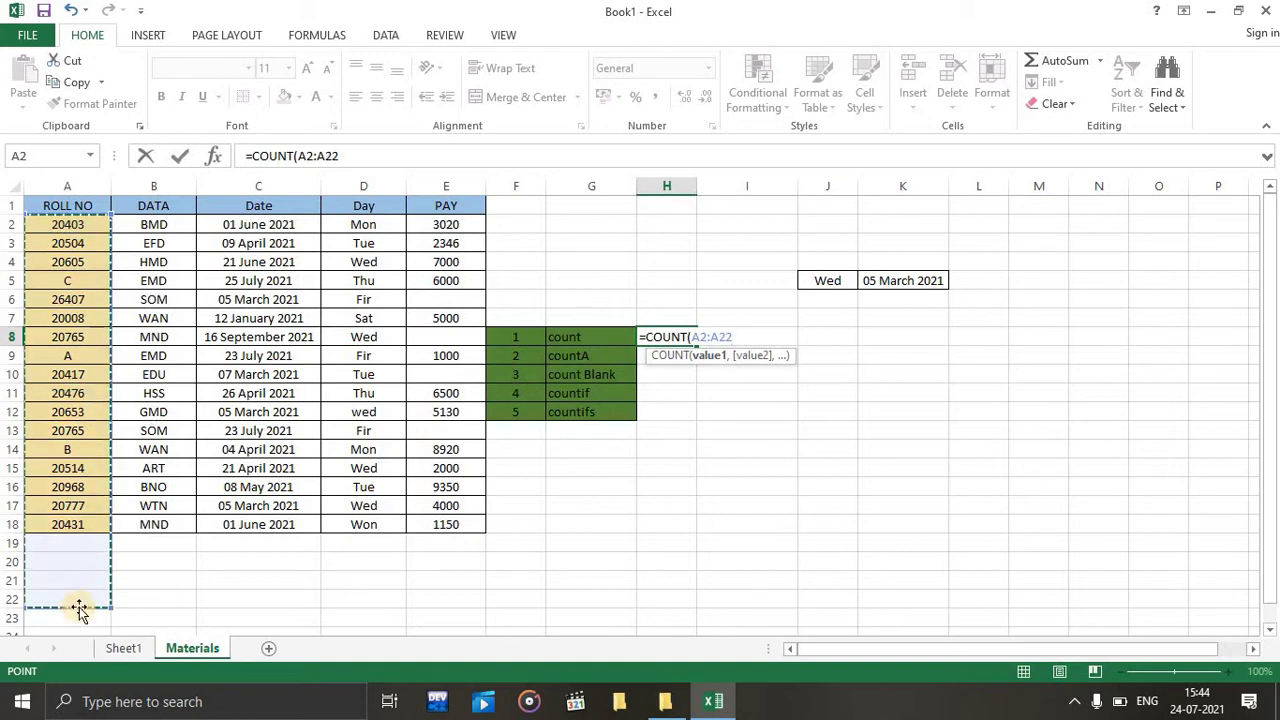
pyautogui.moveTo(109, 606); pyautogui.dragTo(112, 535)
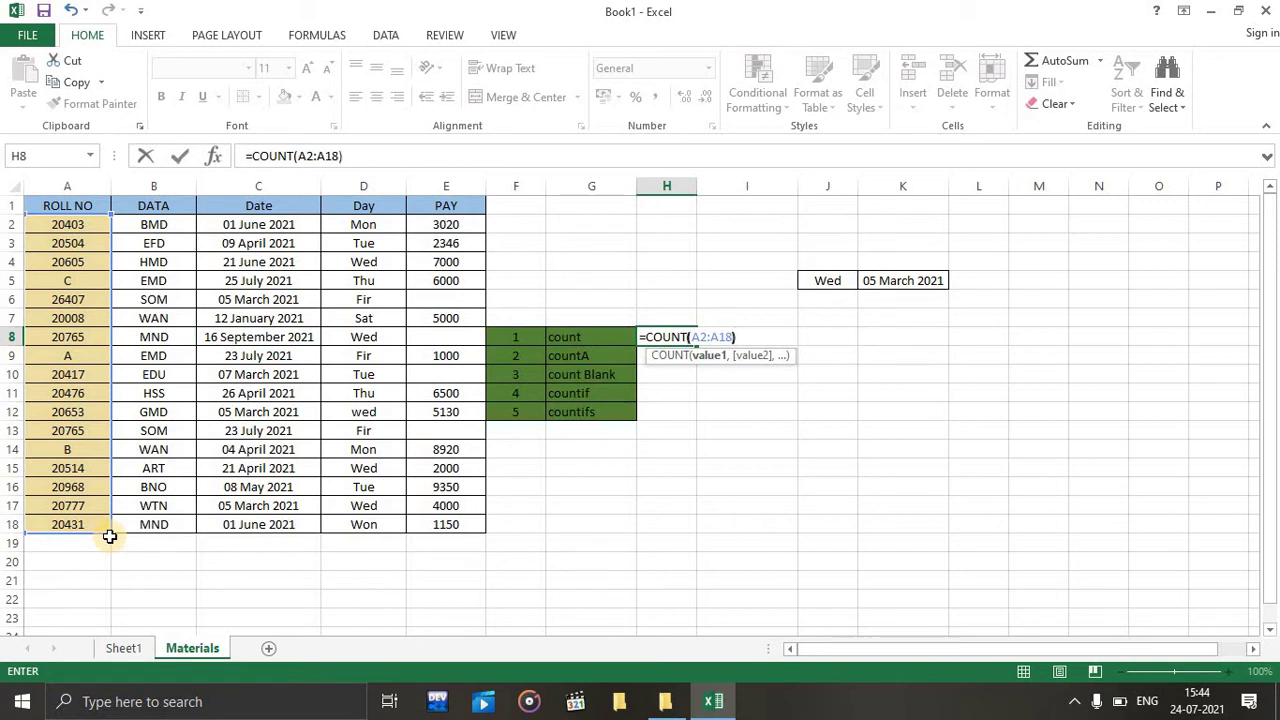
pyautogui.write(')')
pyautogui.press('Return')
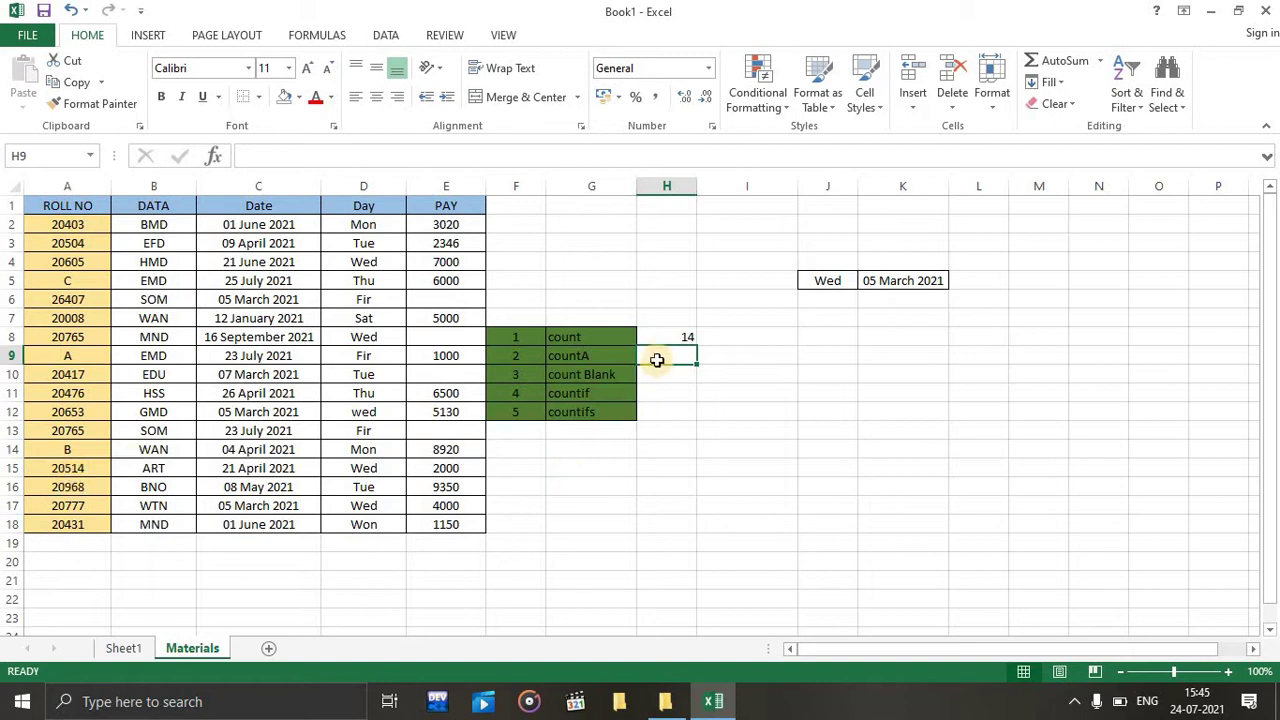
# Enter =COUNTA(A2:A18) in H9, returning 17 non-empty ROLL NO entries
pyautogui.write('=')
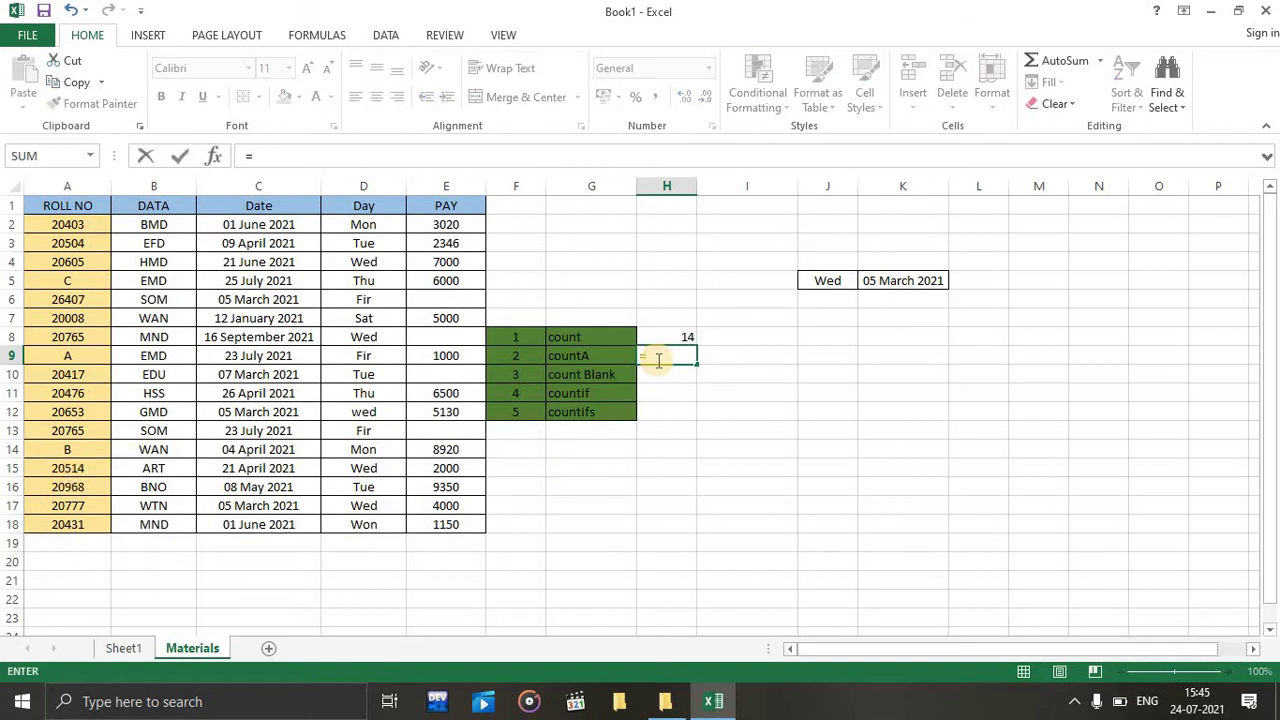
pyautogui.write('count')
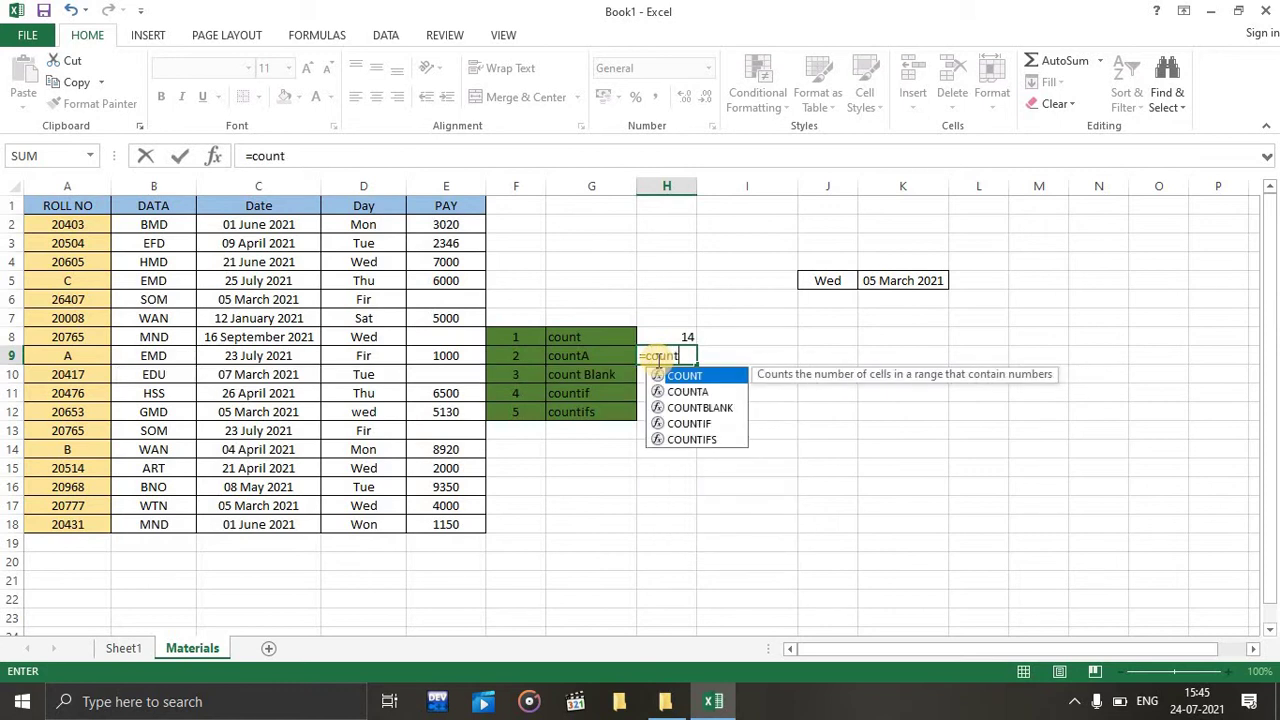
pyautogui.doubleClick(692, 390)
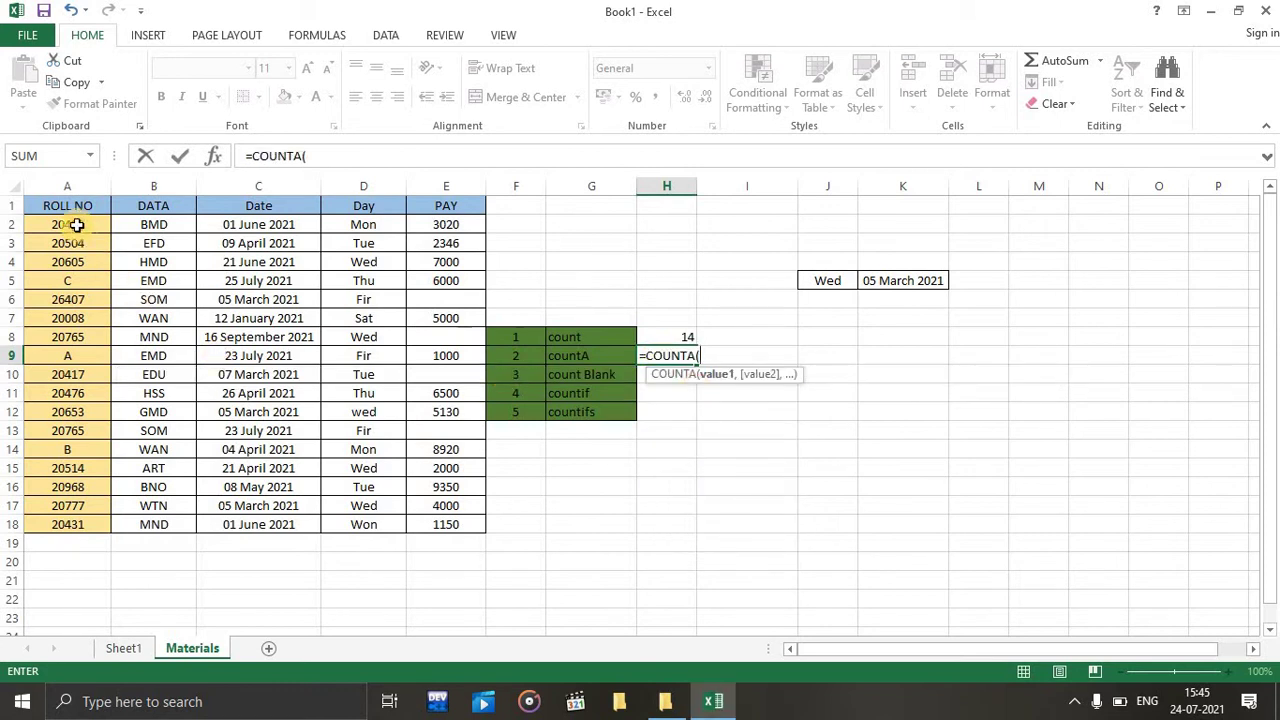
pyautogui.moveTo(80, 224); pyautogui.dragTo(90, 430)
pyautogui.moveTo(93, 599); pyautogui.dragTo(84, 524)
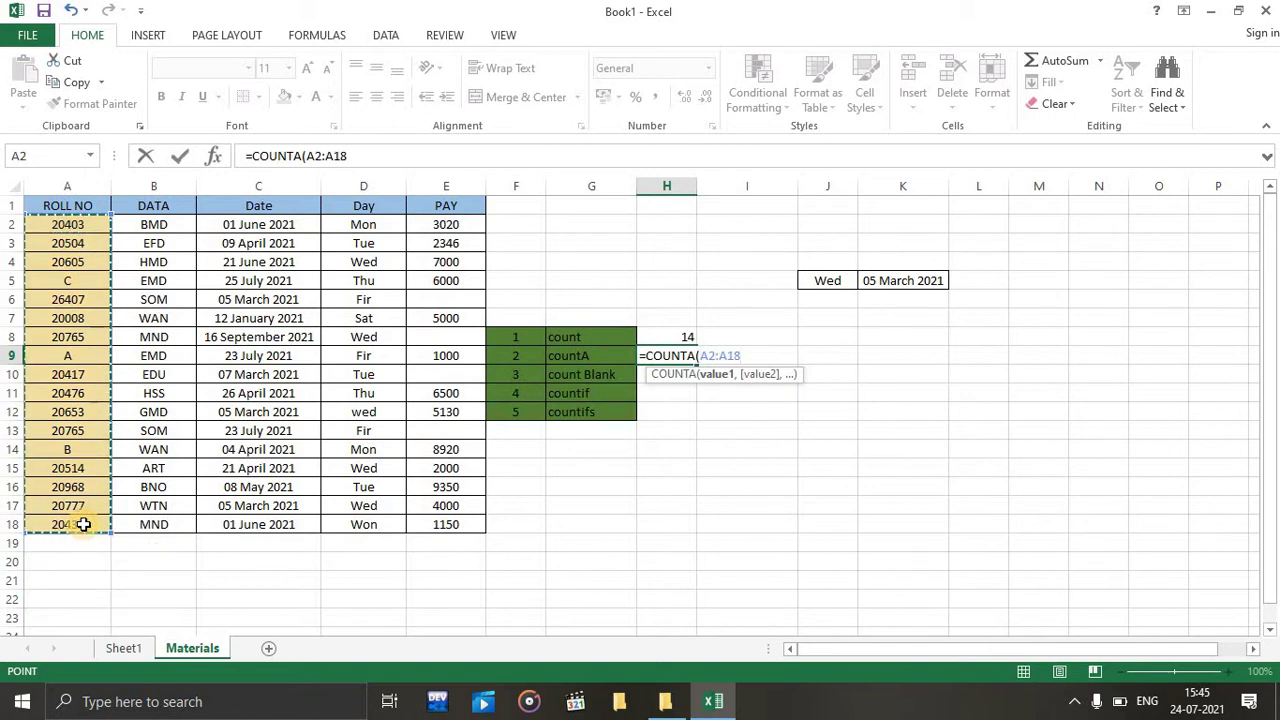
pyautogui.write(')')
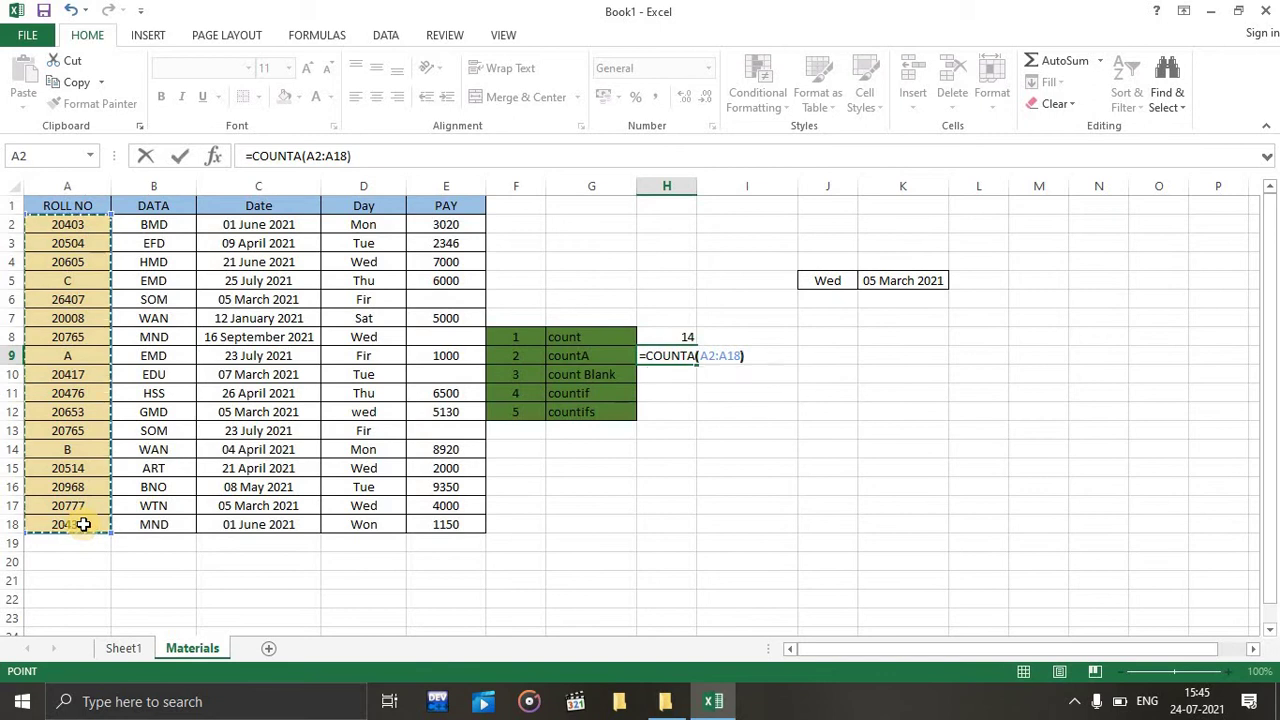
pyautogui.press('Return')
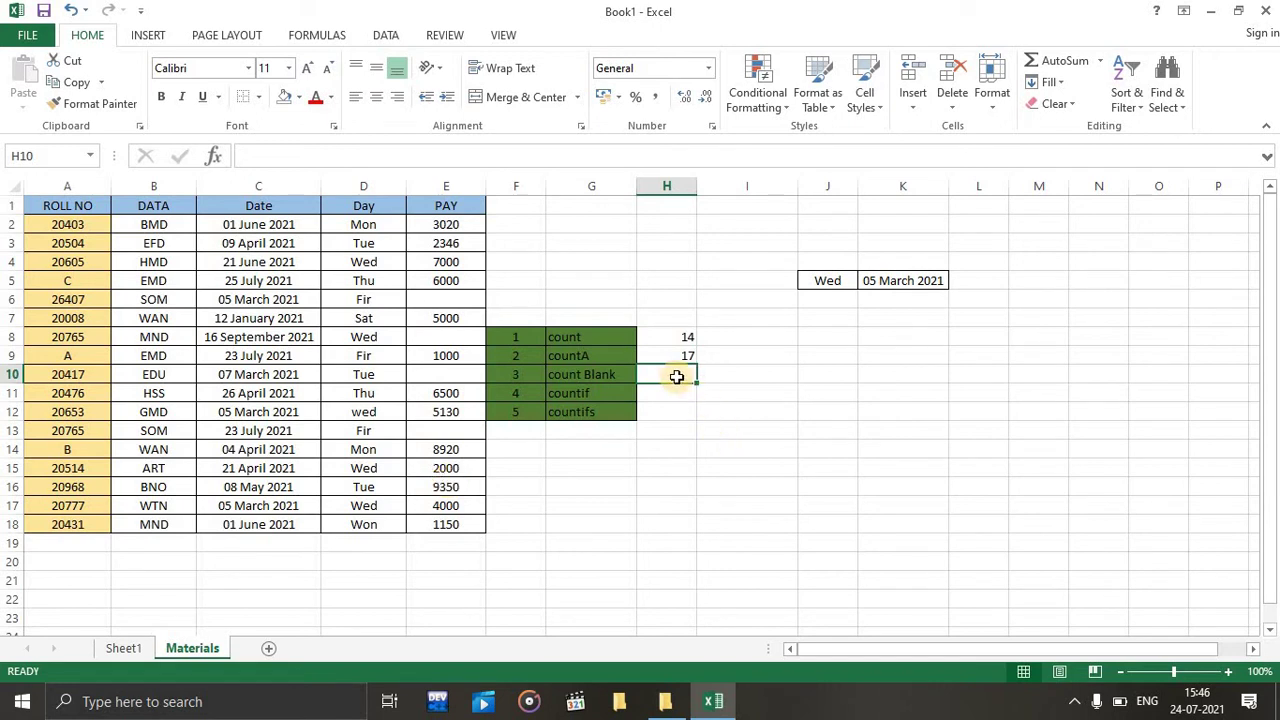
# Enter =COUNTBLANK(E2:E18) in H10, counting 4 empty PAY cells
pyautogui.write('=co')
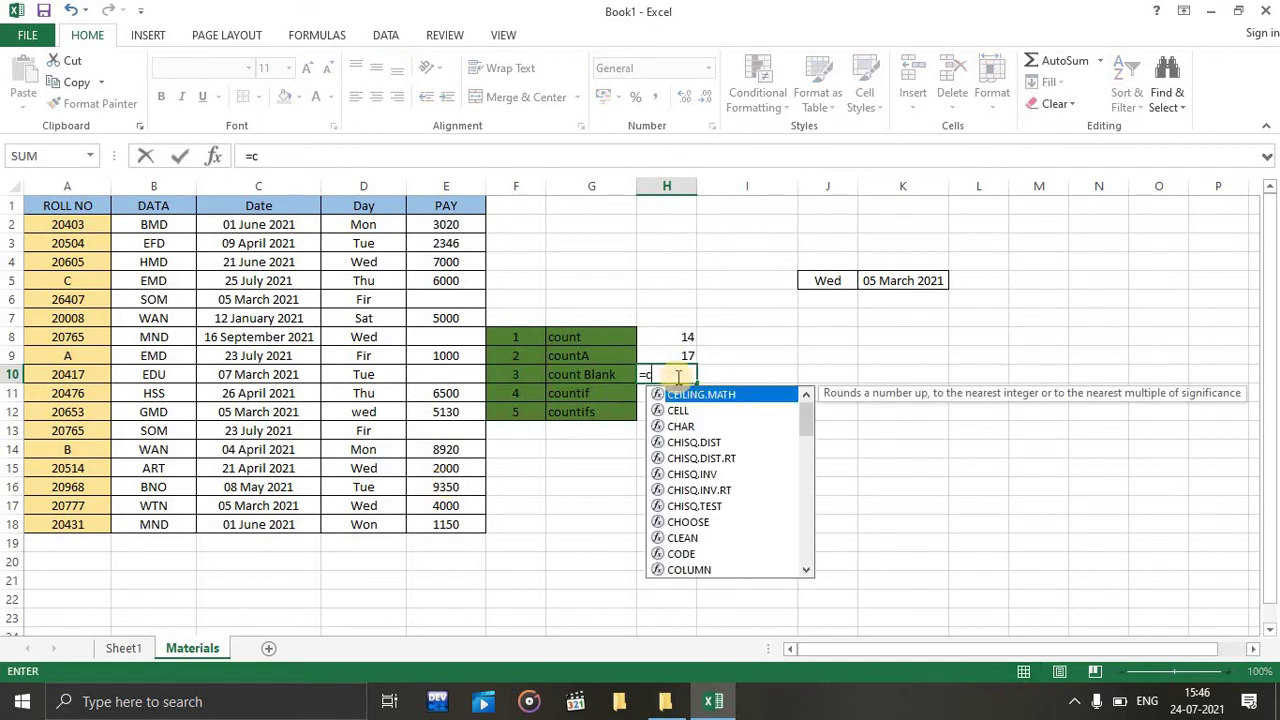
pyautogui.write('nt')
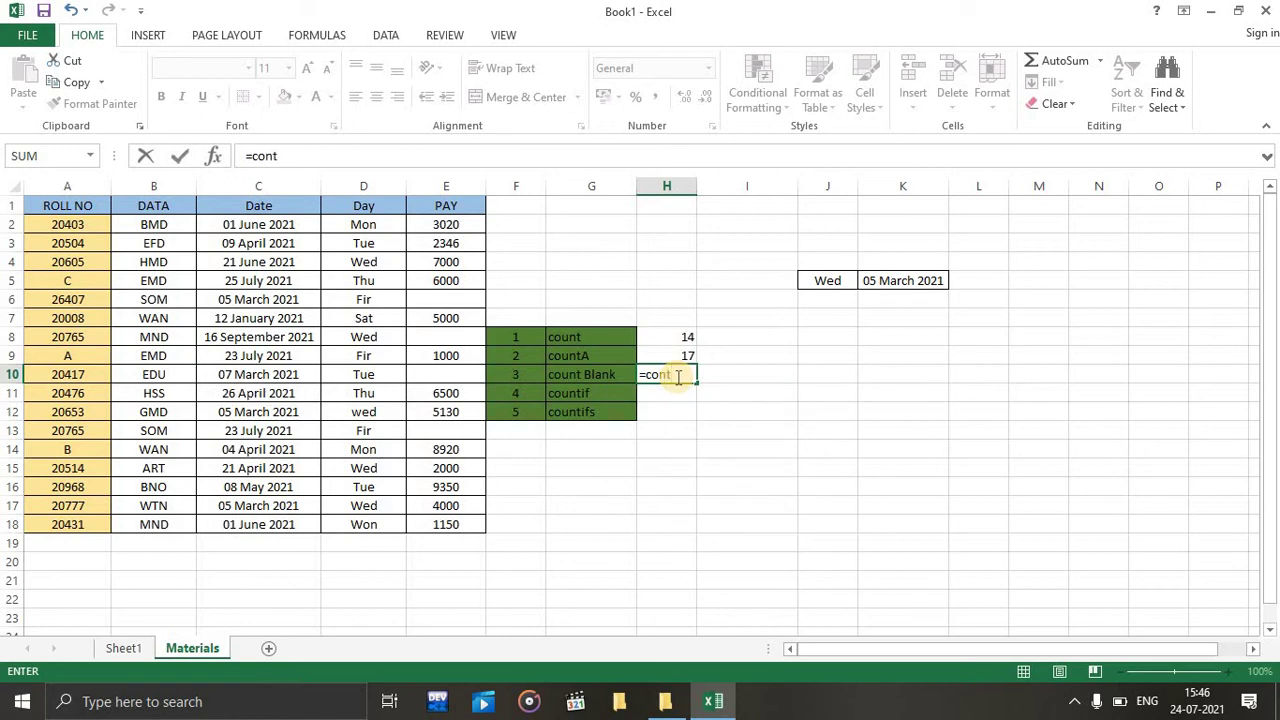
pyautogui.press('BackSpace')
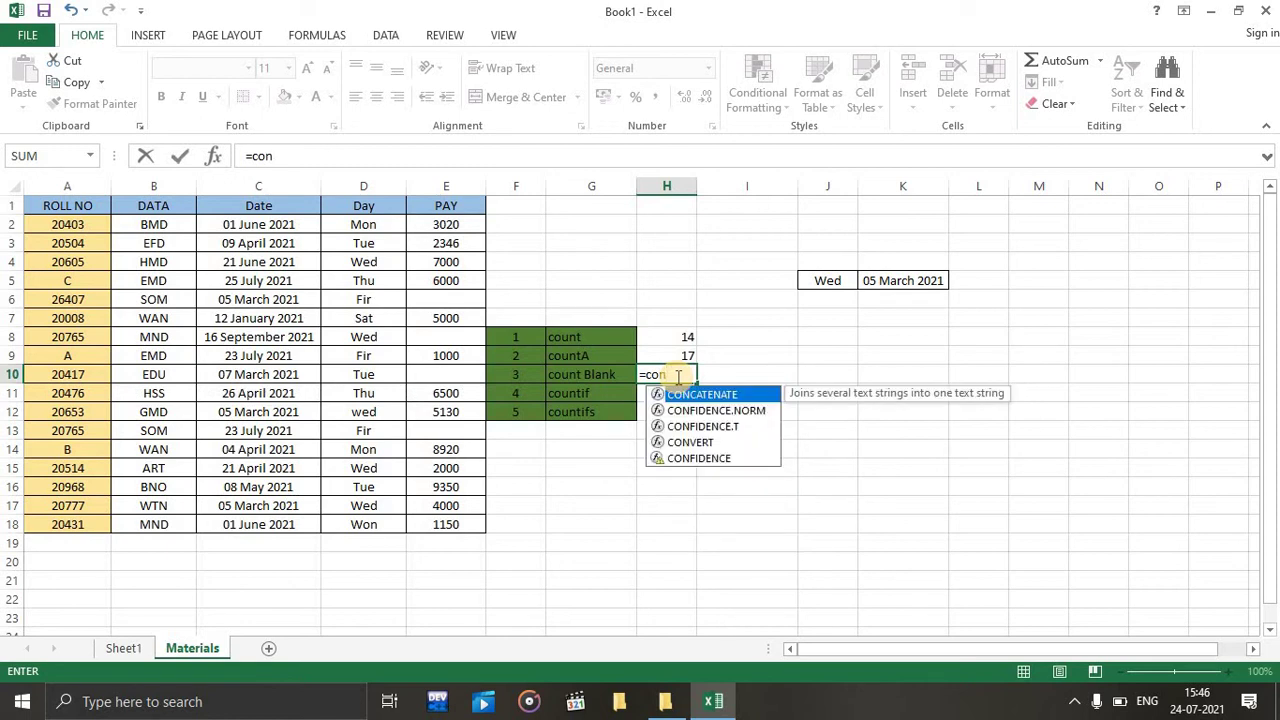
pyautogui.press('Escape')
pyautogui.press('Escape')
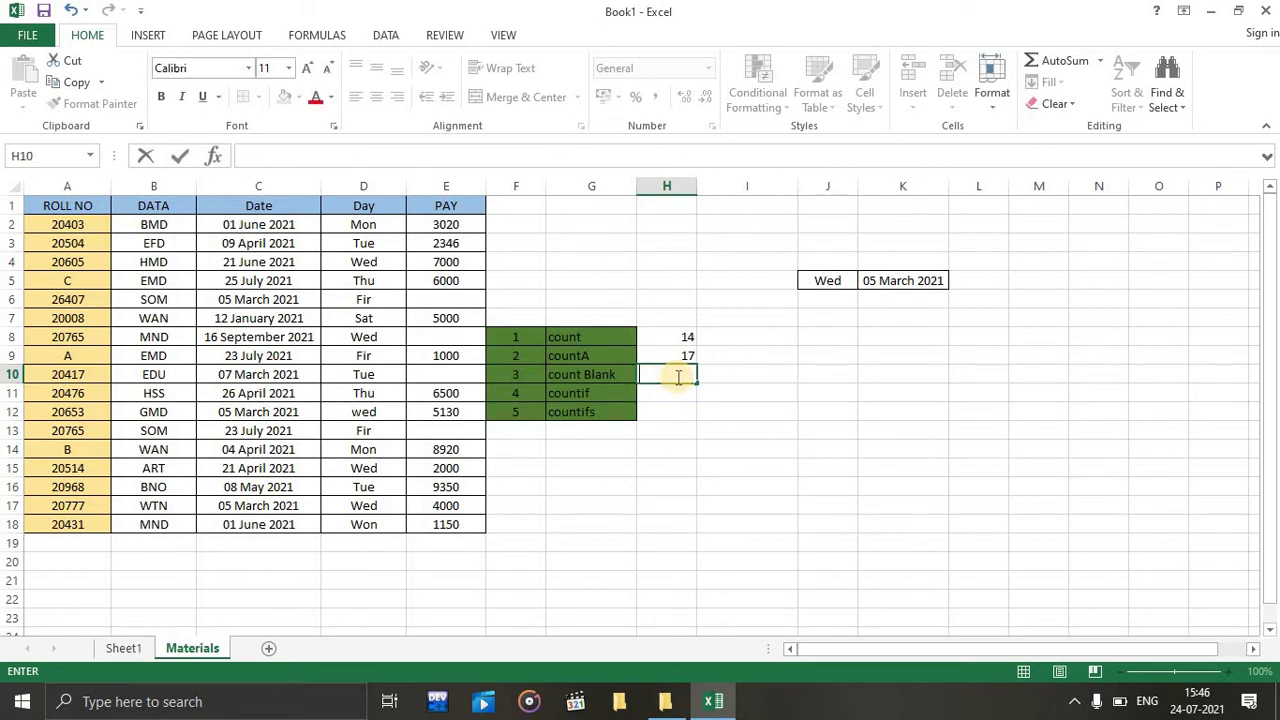
pyautogui.write('=c')
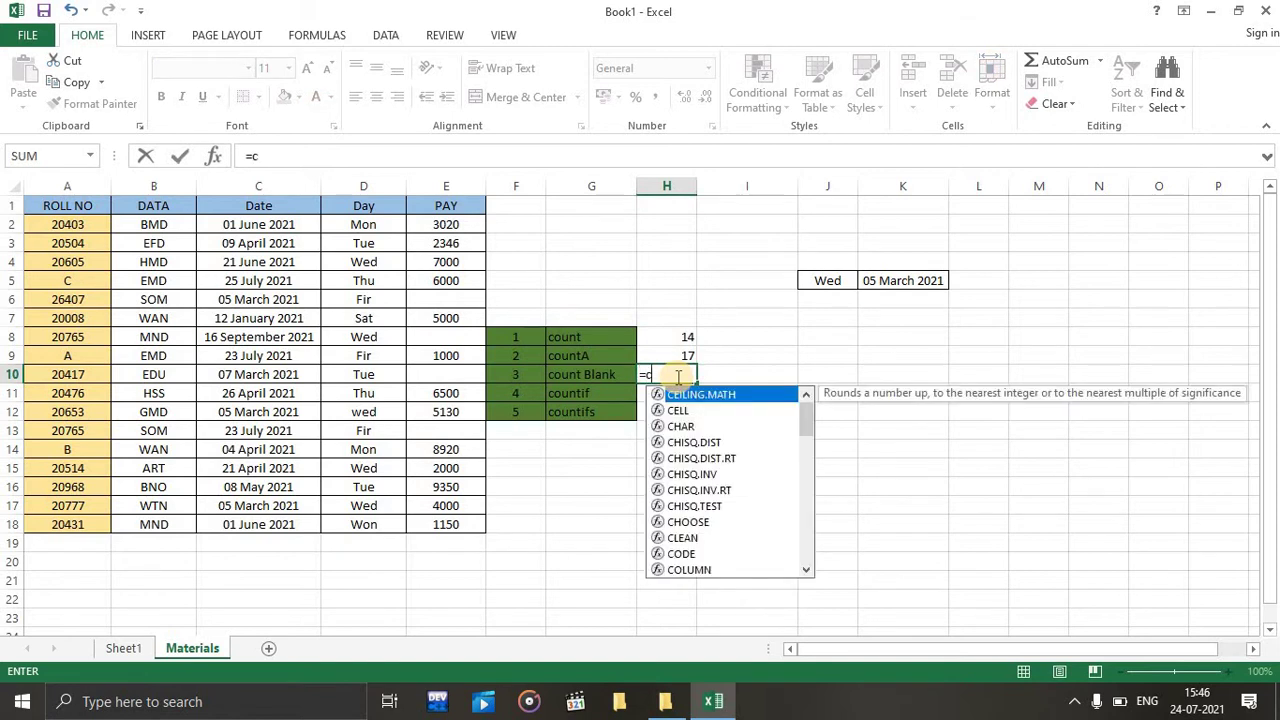
pyautogui.write('ount')
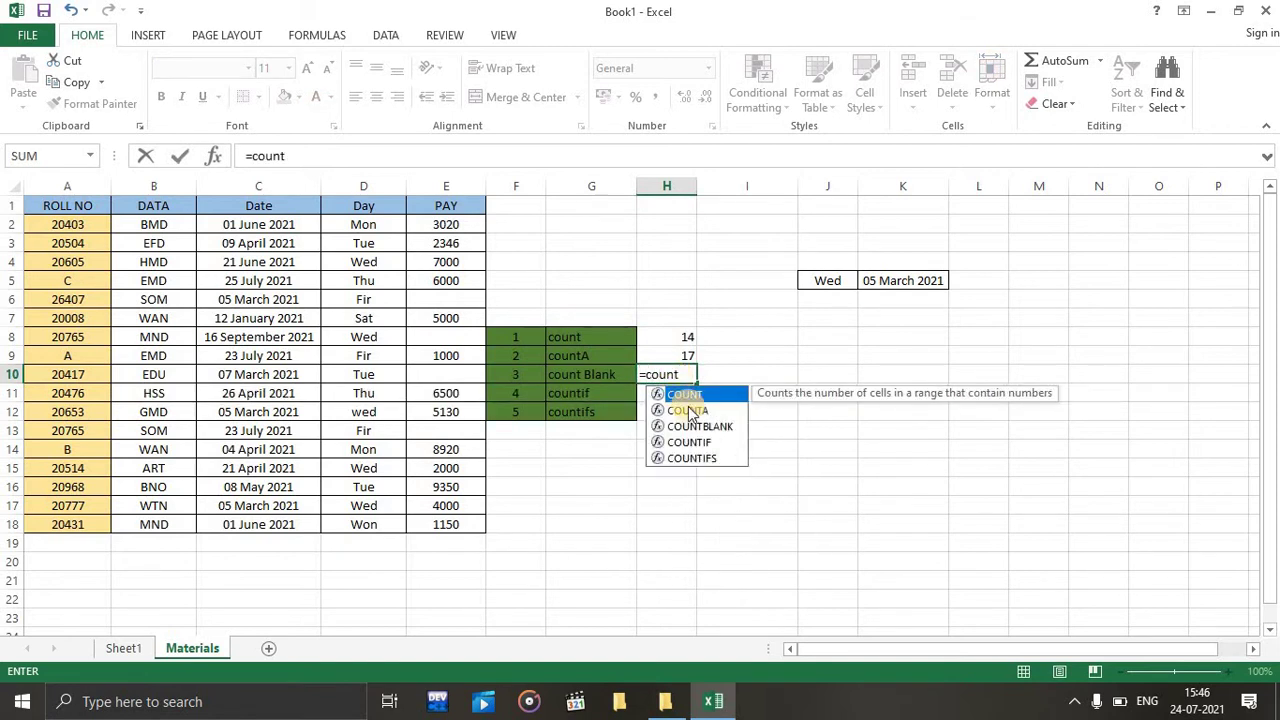
pyautogui.doubleClick(703, 428)
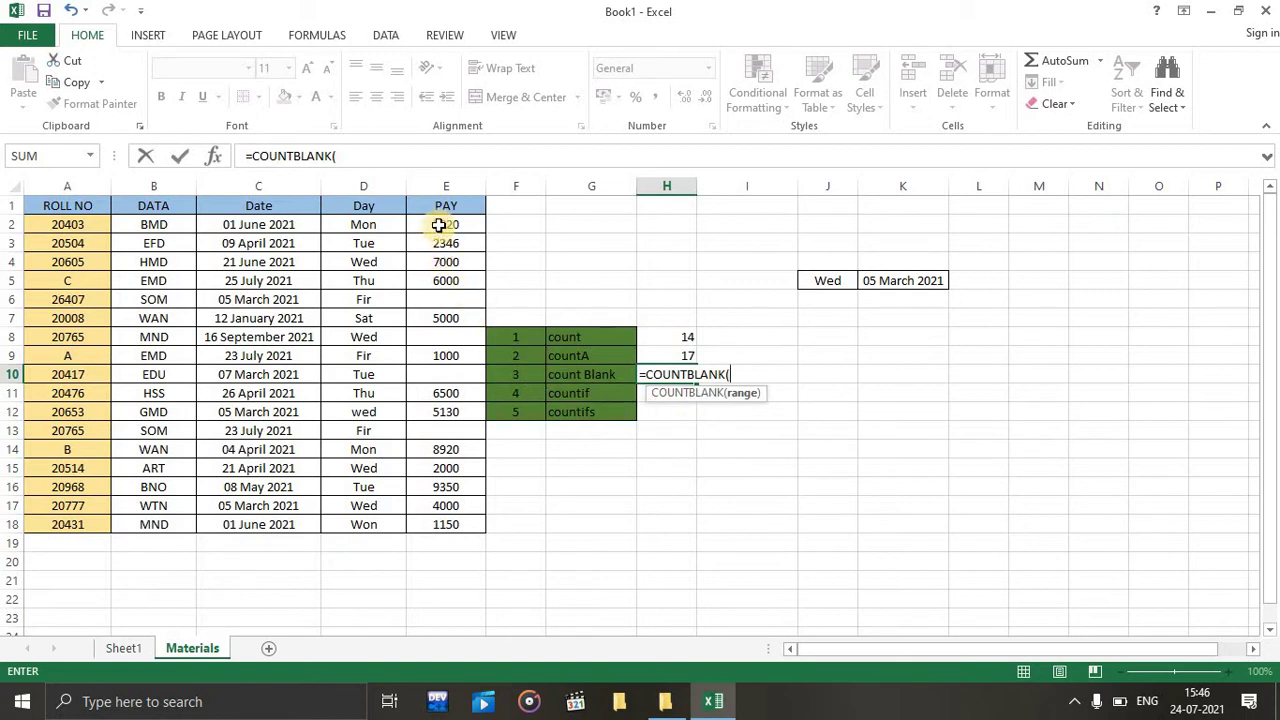
pyautogui.moveTo(438, 225)
pyautogui.mouseDown()
pyautogui.moveTo(486, 457)
pyautogui.moveTo(483, 530)
pyautogui.mouseUp()
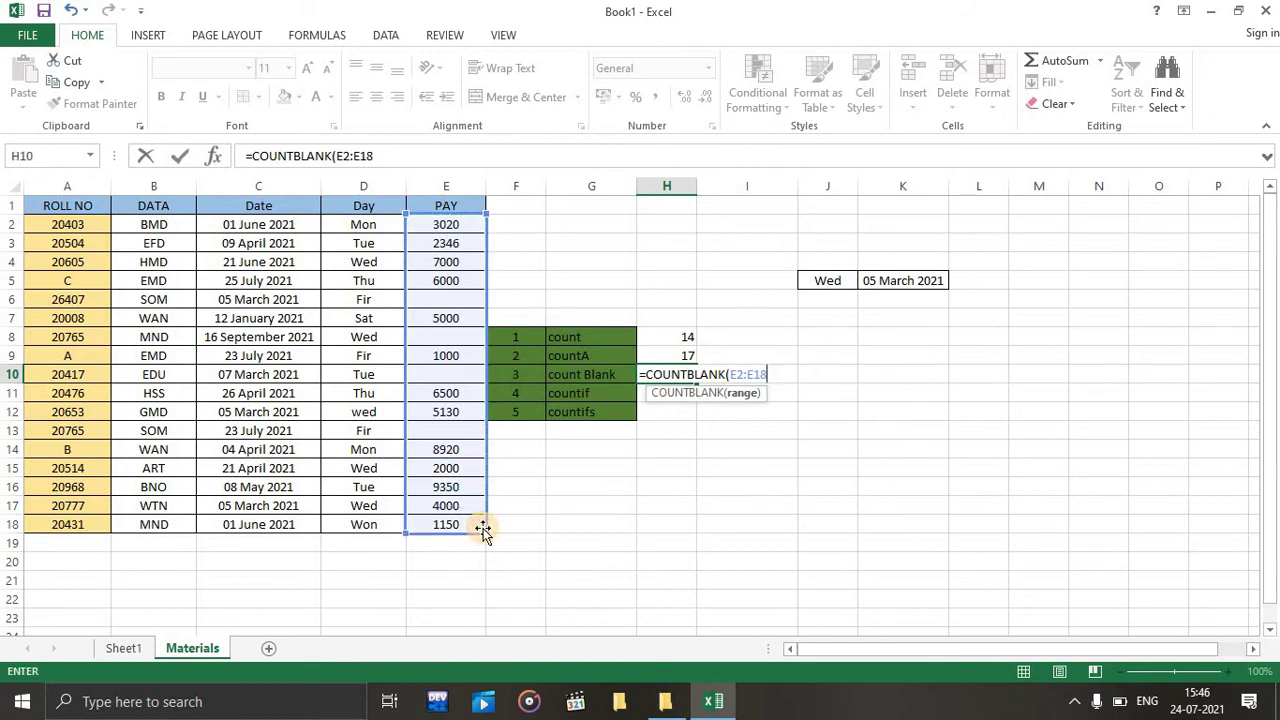
pyautogui.press('Return')
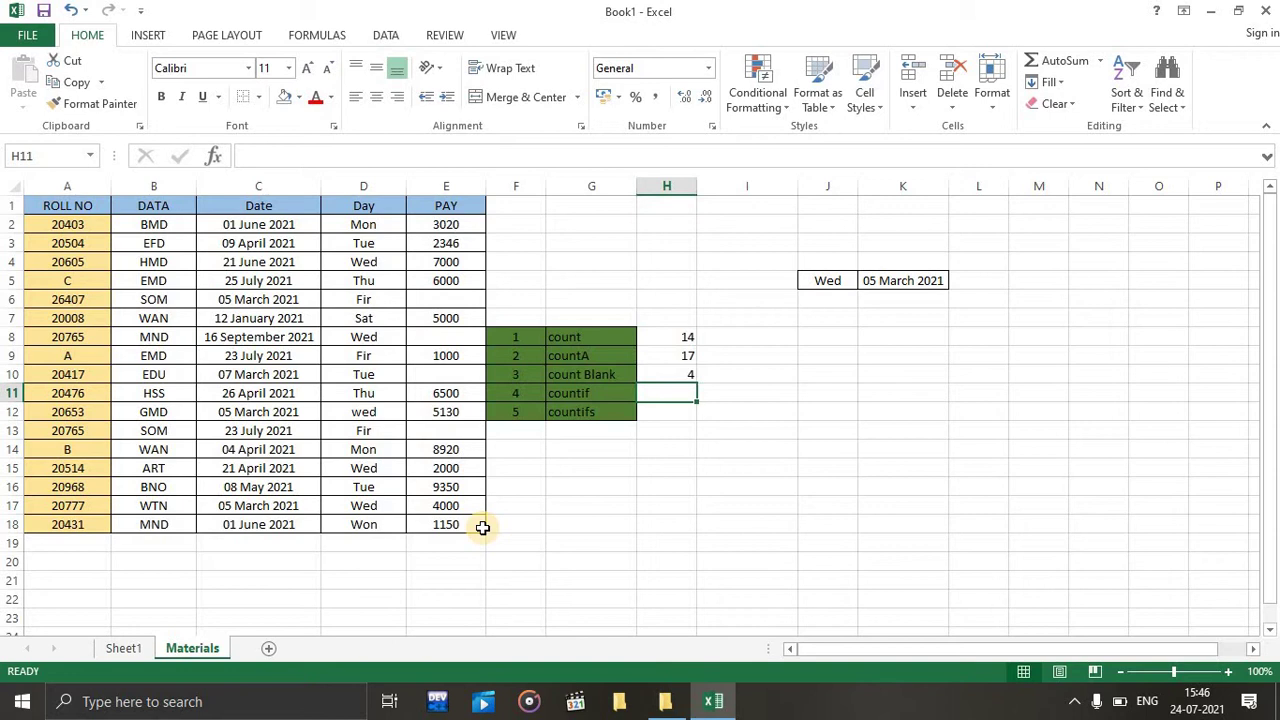
pyautogui.click(443, 489)
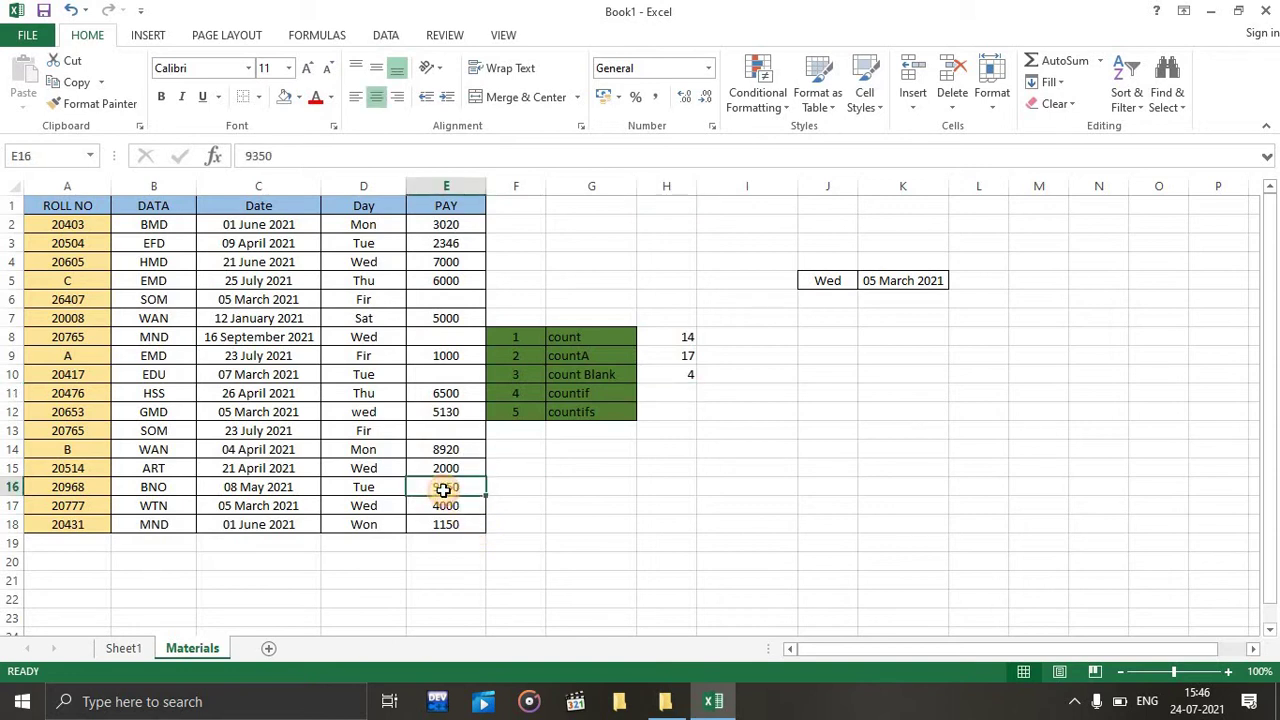
pyautogui.press('BackSpace')
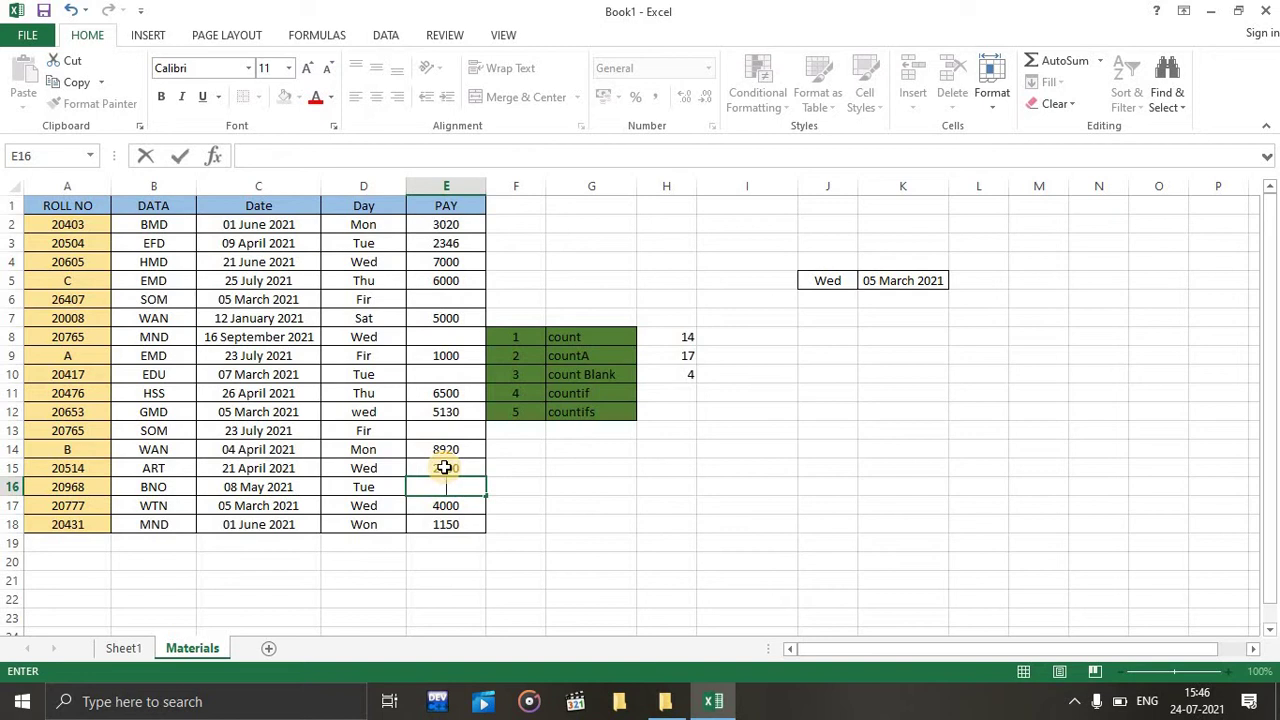
pyautogui.click(444, 468)
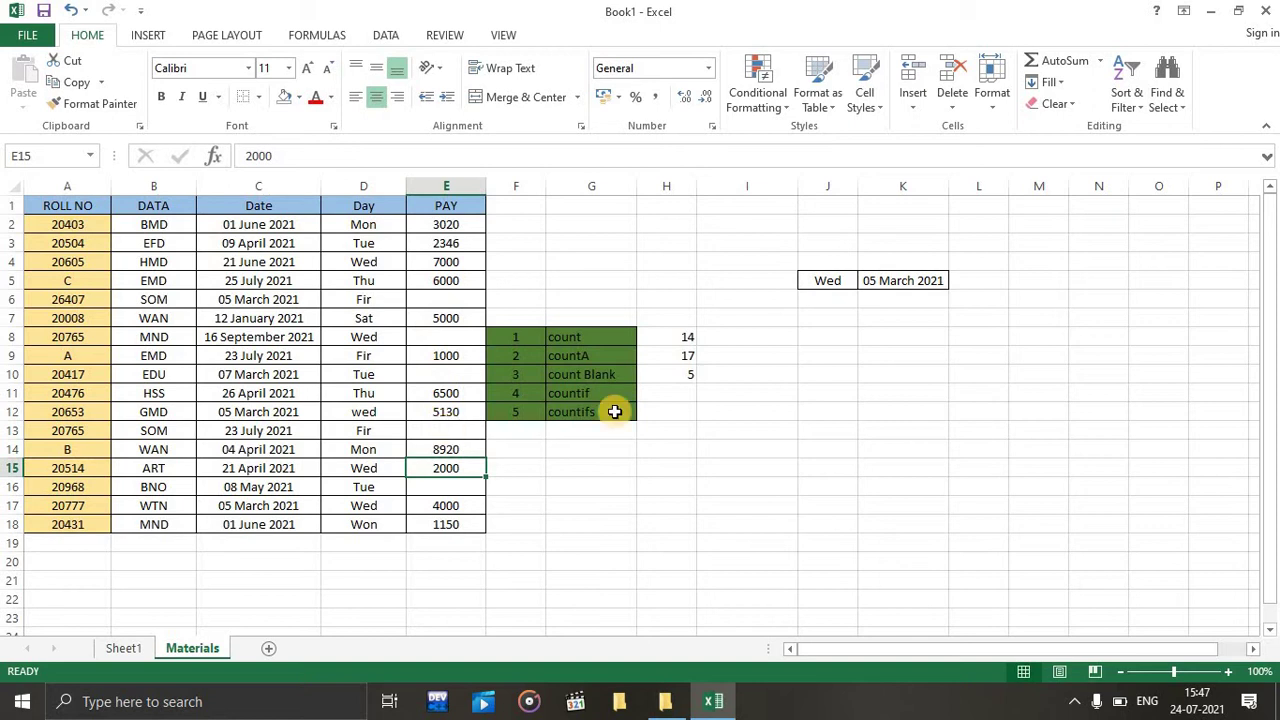
pyautogui.click(673, 397)
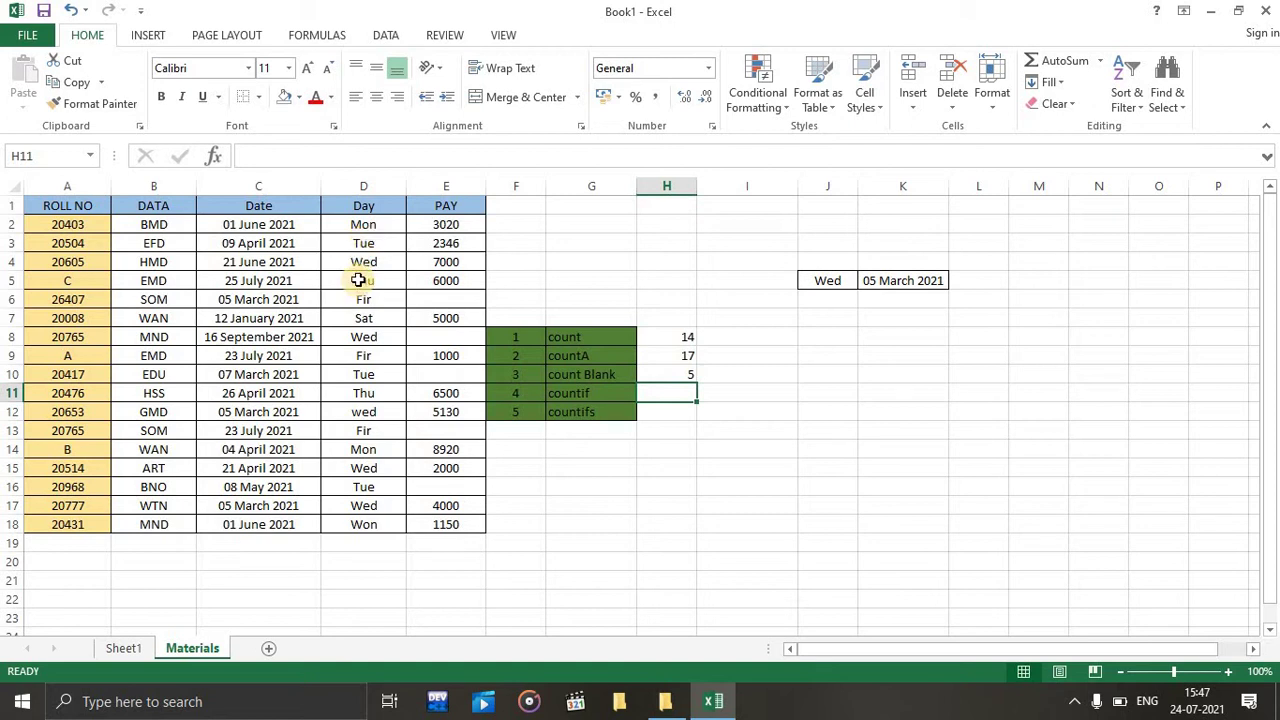
pyautogui.click(362, 260)
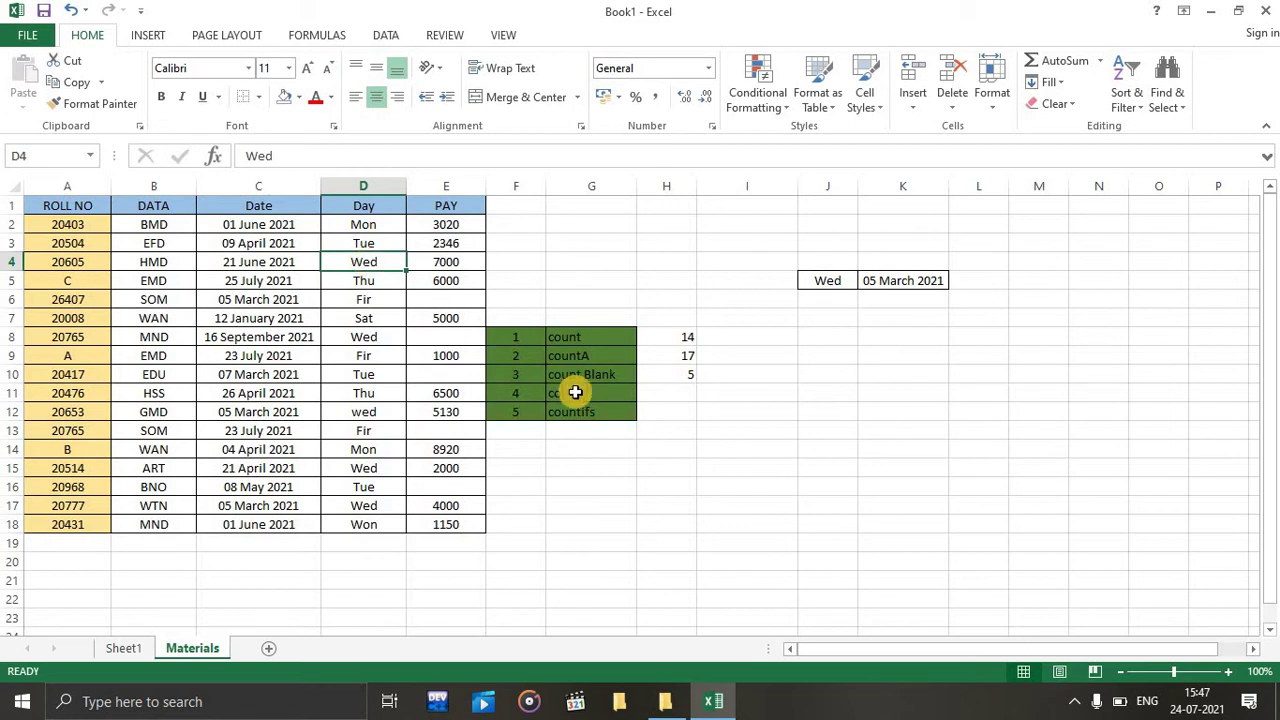
# Enter =COUNTIF(D2:D18,J5) in H11 to count the 5 Wed days
pyautogui.click(670, 396)
pyautogui.write('=')
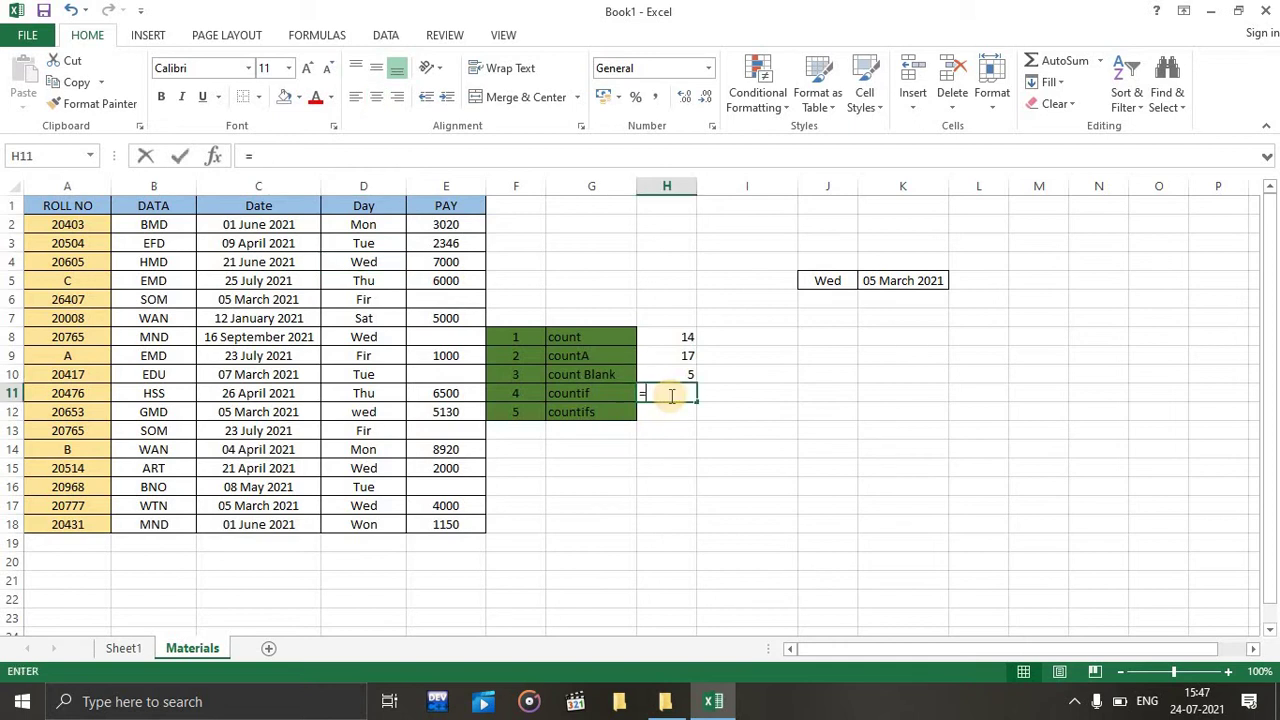
pyautogui.write('cou')
pyautogui.write('nt')
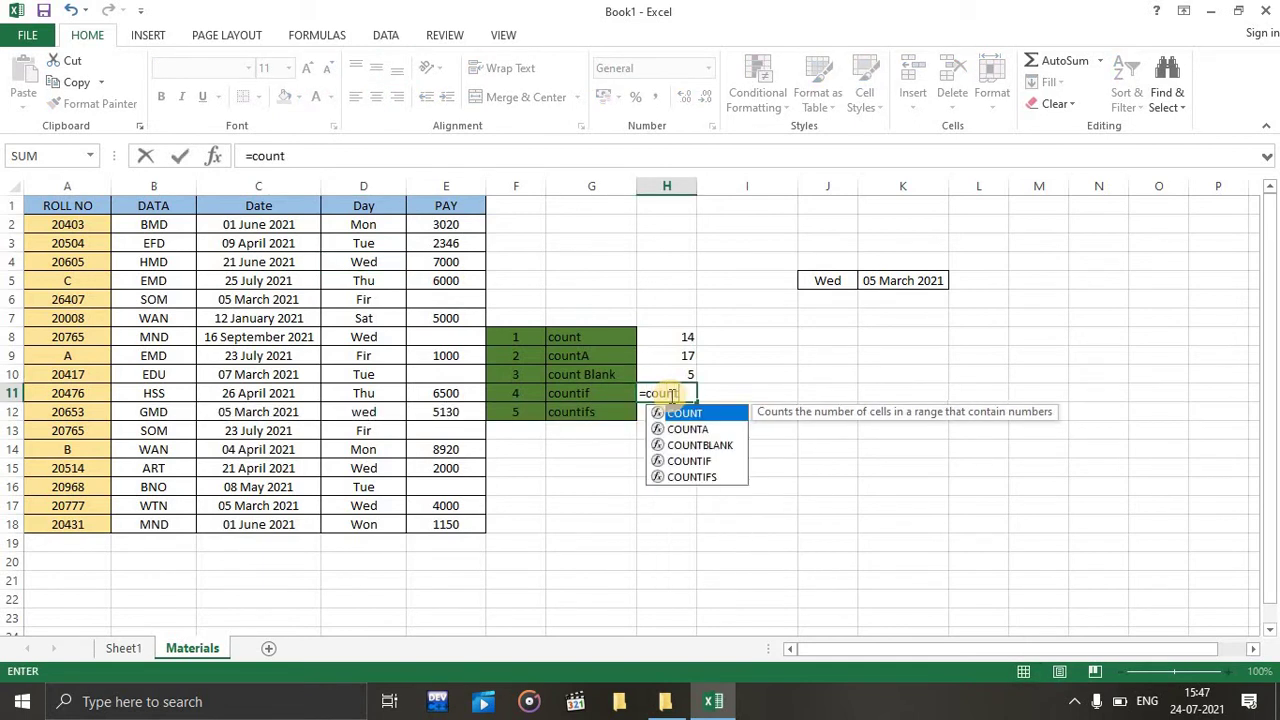
pyautogui.doubleClick(692, 461)
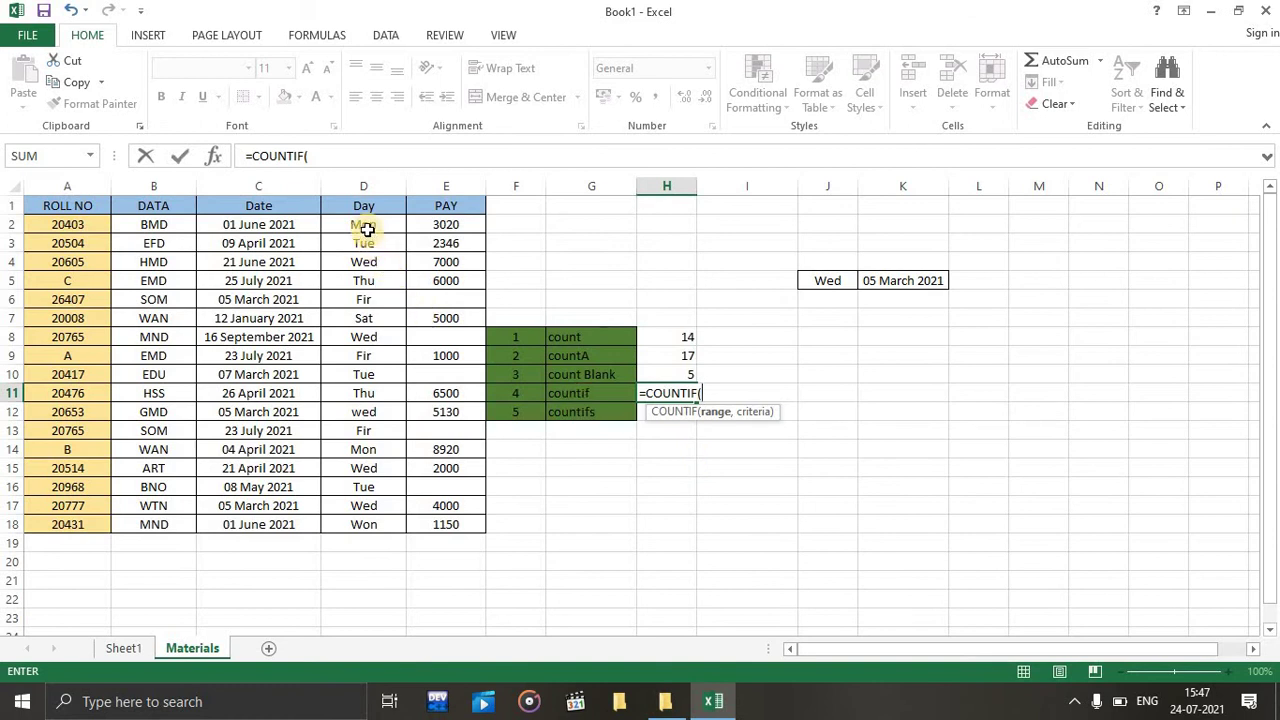
pyautogui.moveTo(363, 226)
pyautogui.mouseDown()
pyautogui.moveTo(370, 449)
pyautogui.moveTo(403, 528)
pyautogui.mouseUp()
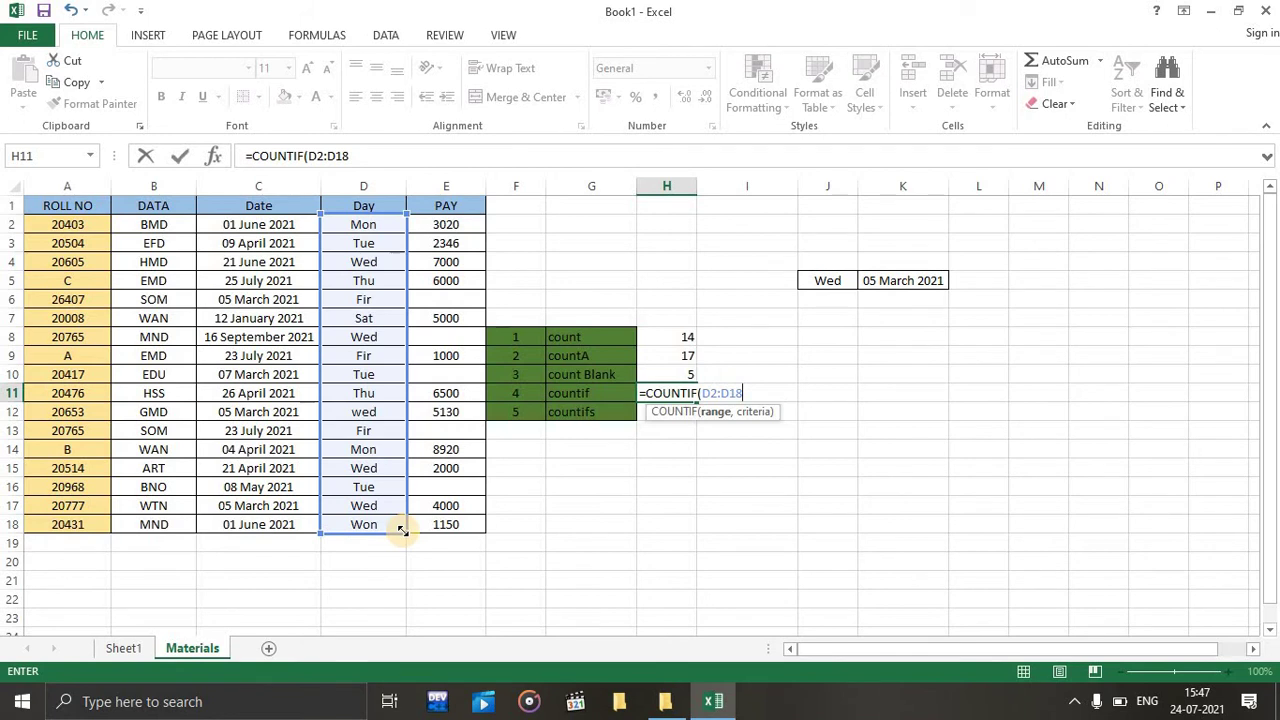
pyautogui.write(',')
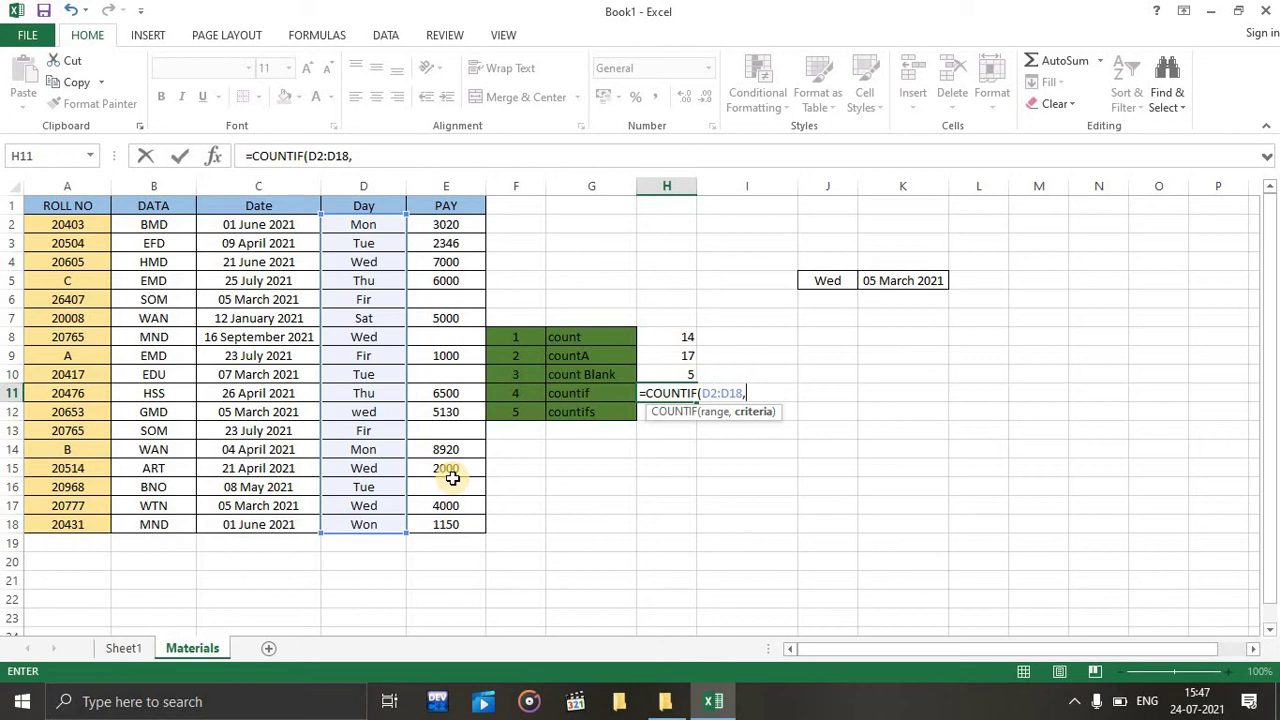
pyautogui.click(825, 279)
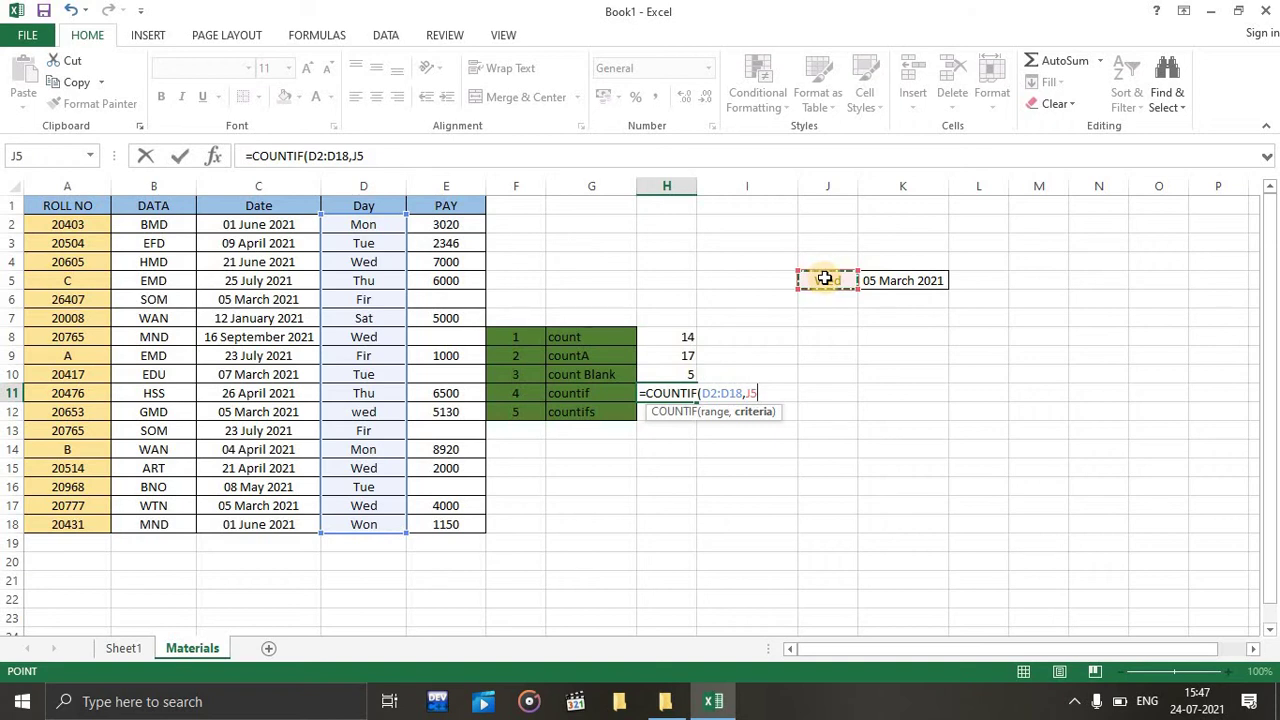
pyautogui.write(')')
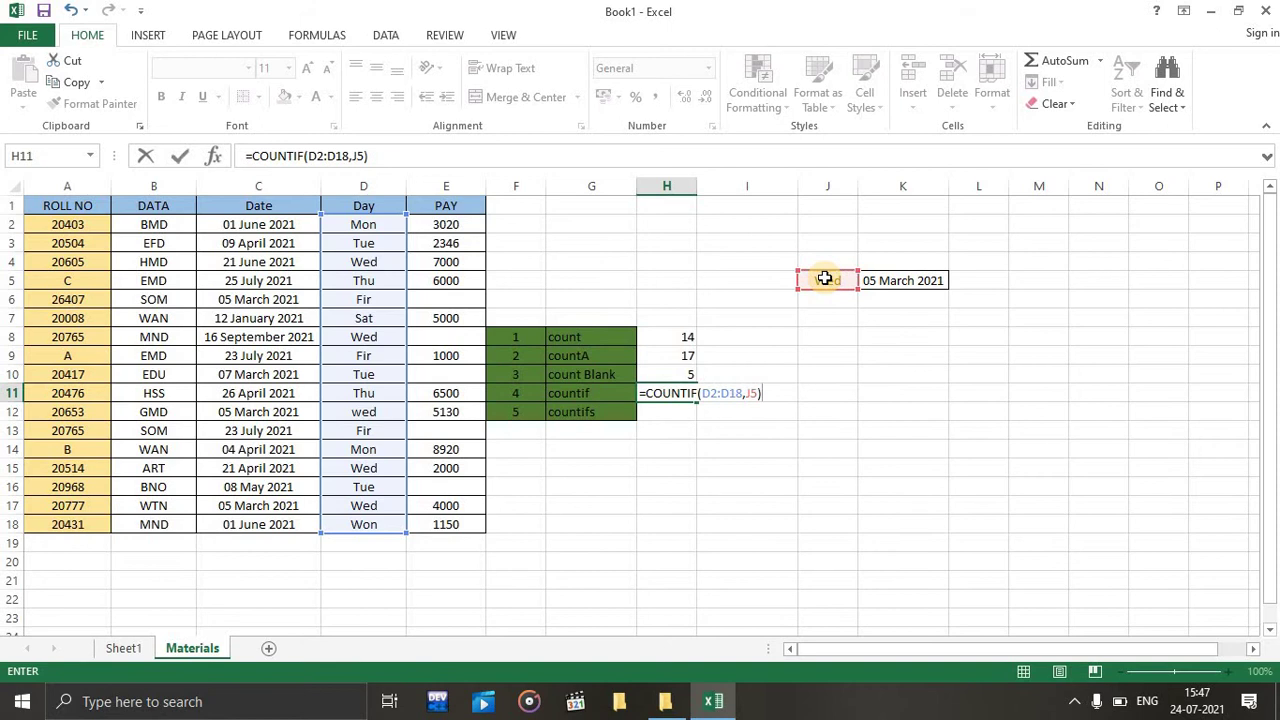
pyautogui.press('Return')
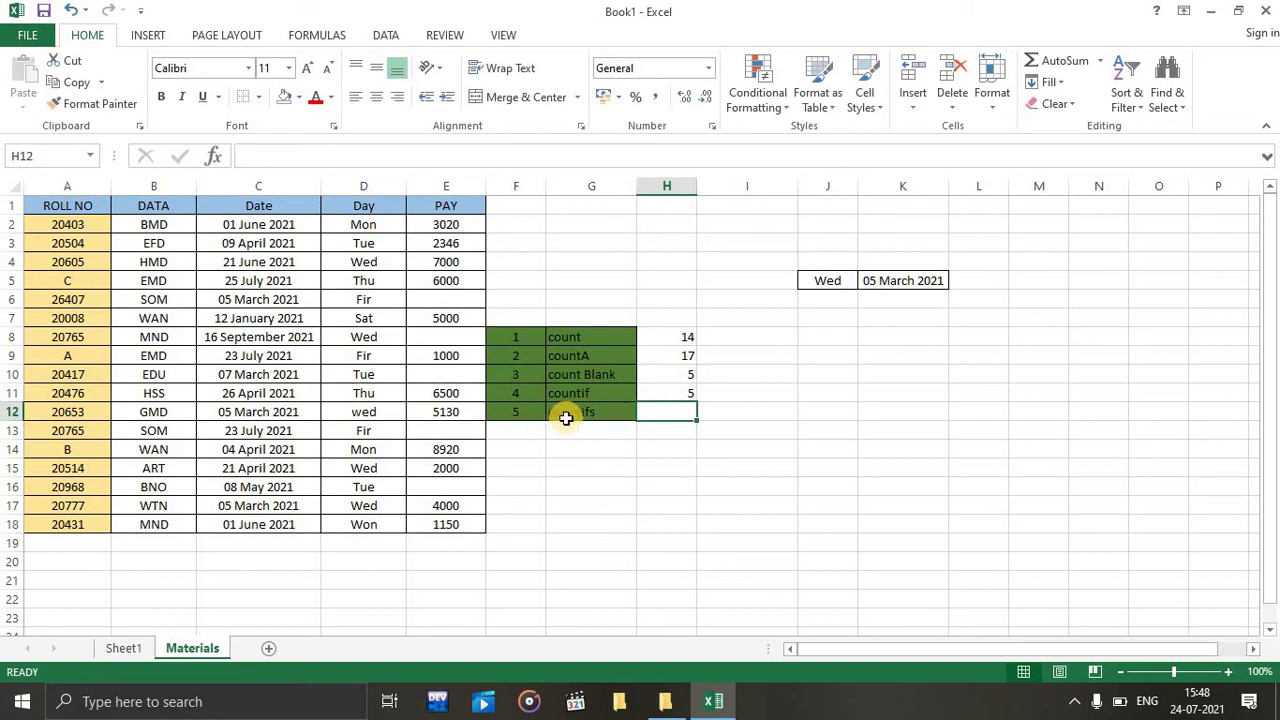
# Enter =COUNTIFS(C2:C18,K5,D2:D18,J5) in H12, counting 2 Wed rows dated 05 March 2021
pyautogui.write('=')
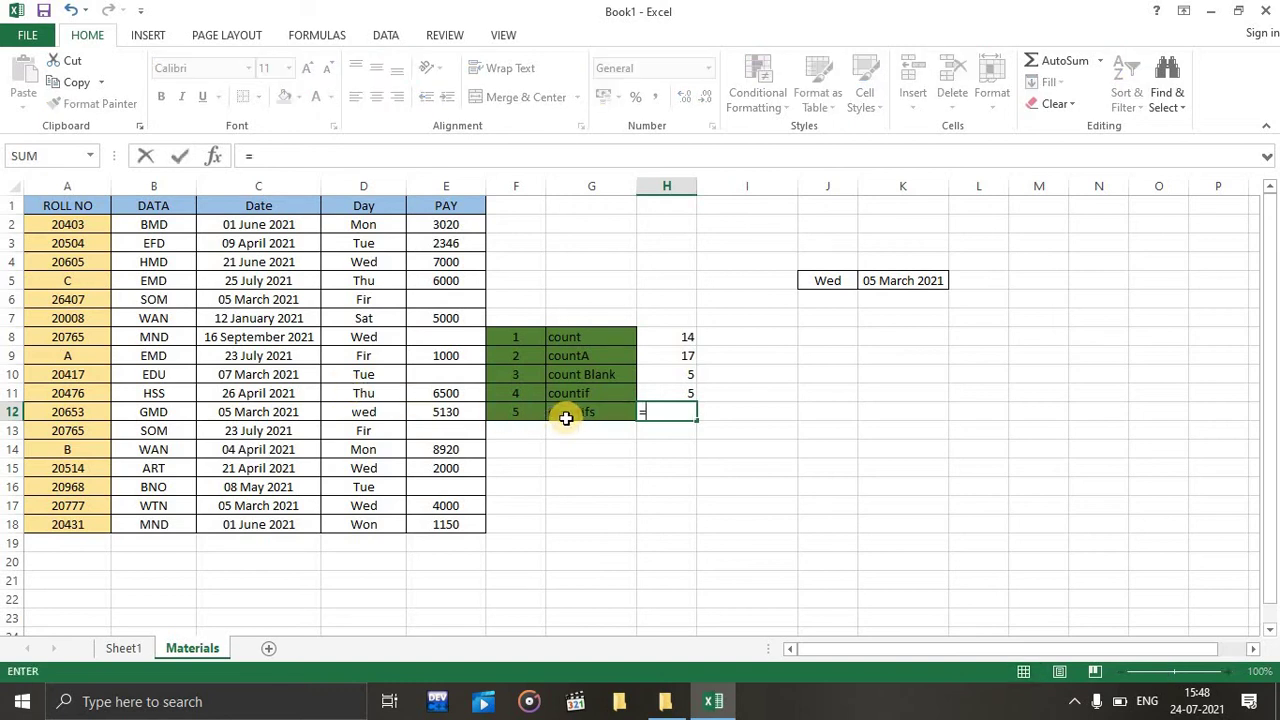
pyautogui.write('count')
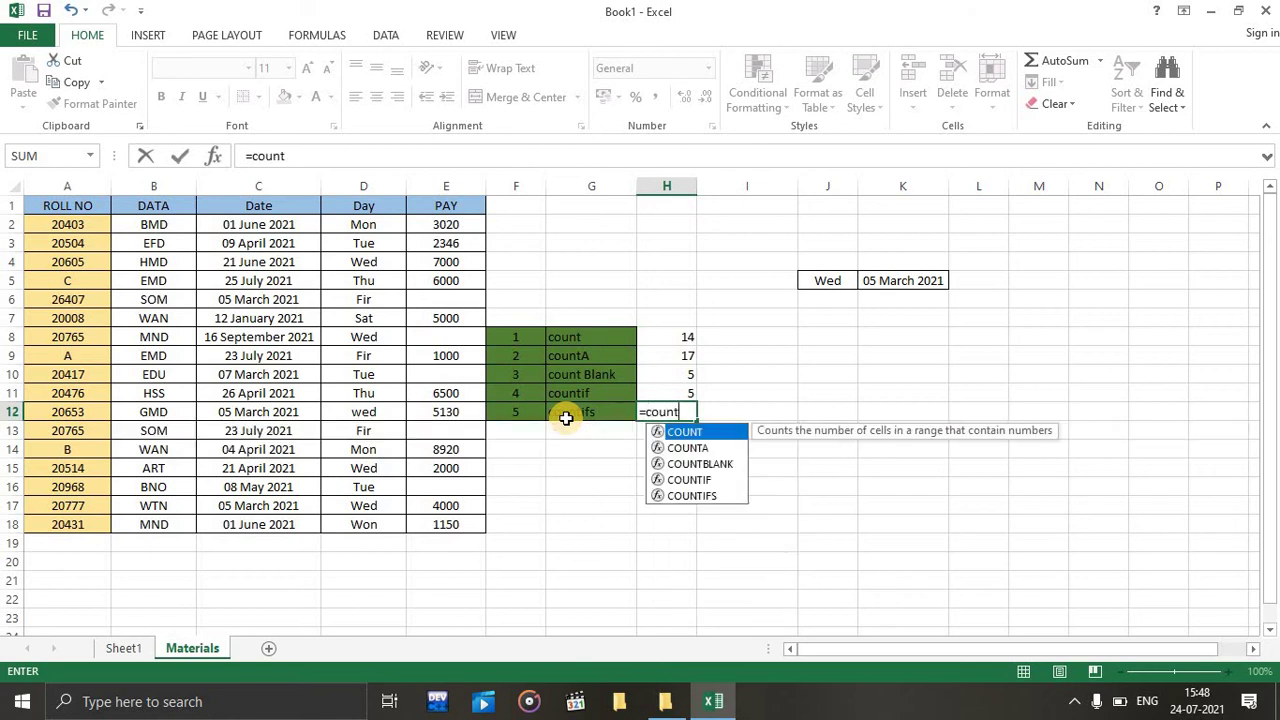
pyautogui.doubleClick(698, 497)
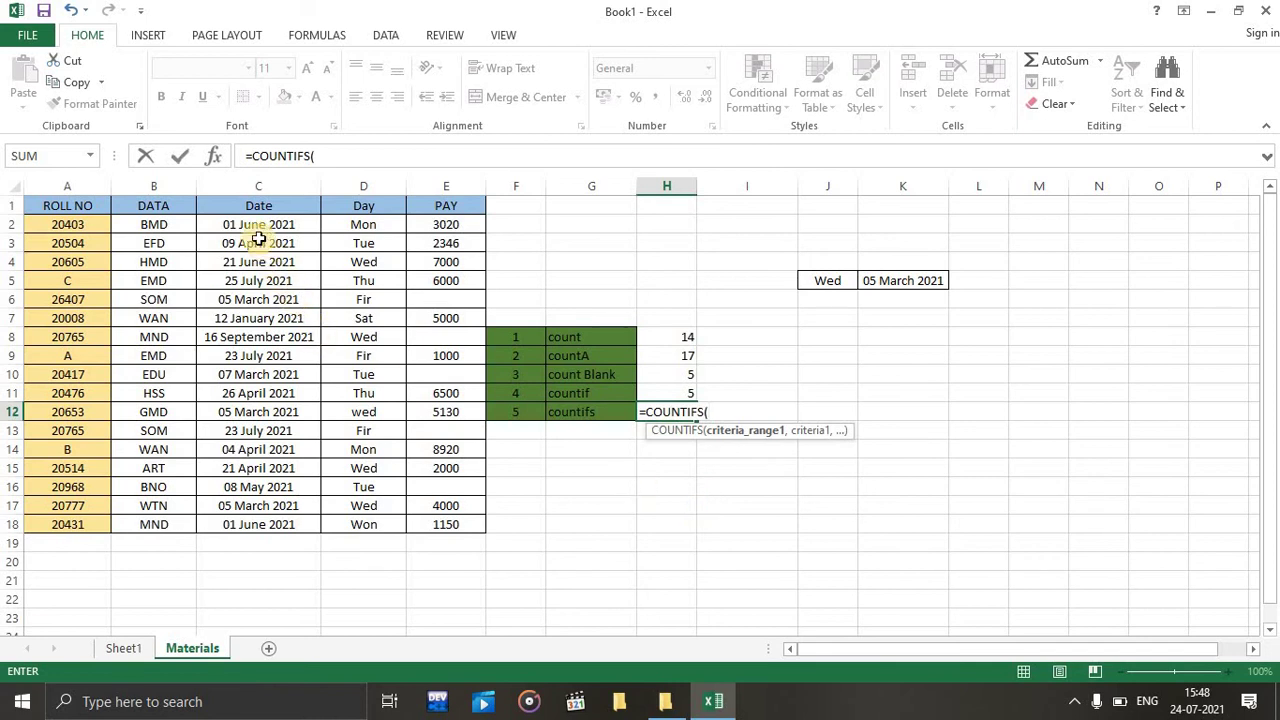
pyautogui.moveTo(256, 228)
pyautogui.mouseDown()
pyautogui.moveTo(297, 584)
pyautogui.moveTo(322, 533)
pyautogui.mouseUp()
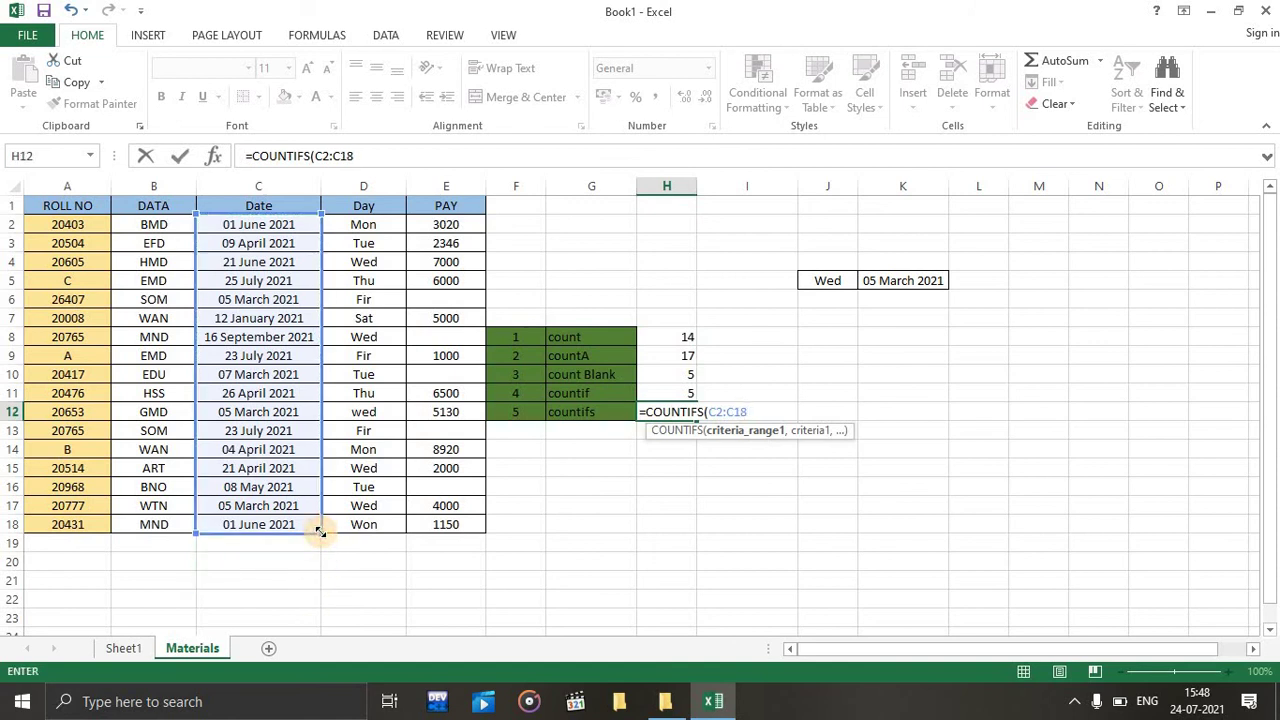
pyautogui.write(',')
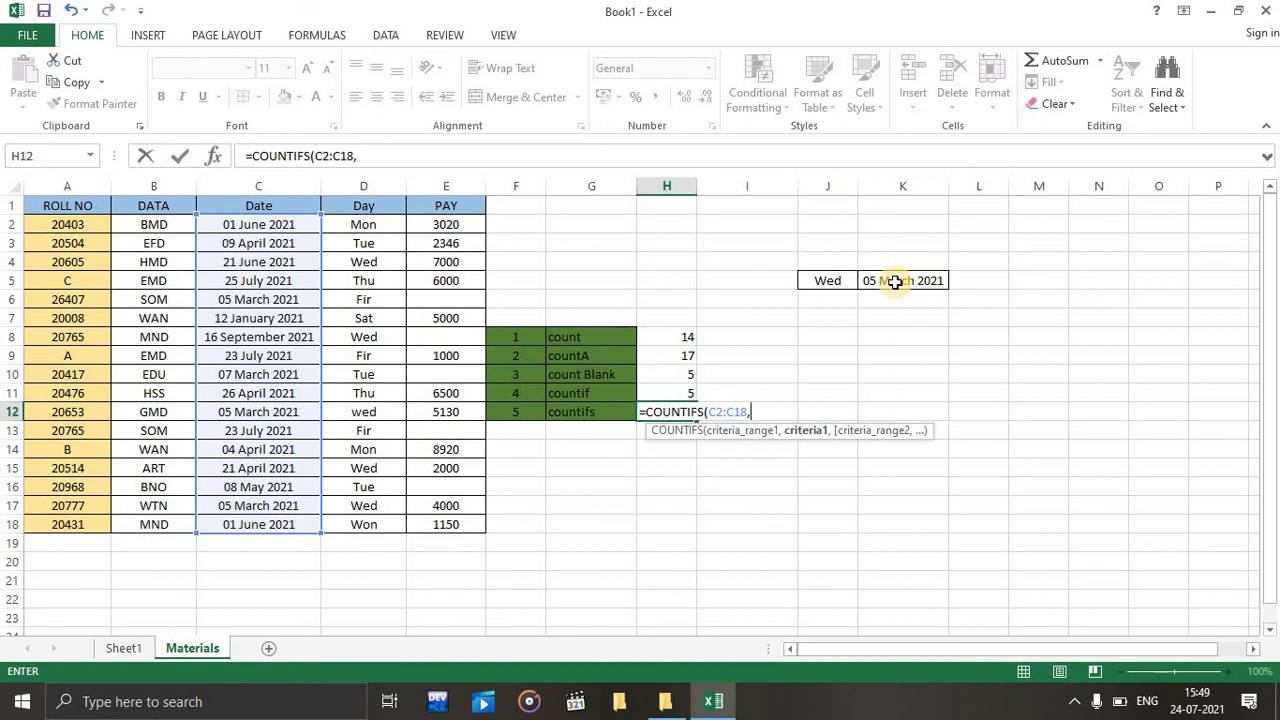
pyautogui.click(895, 281)
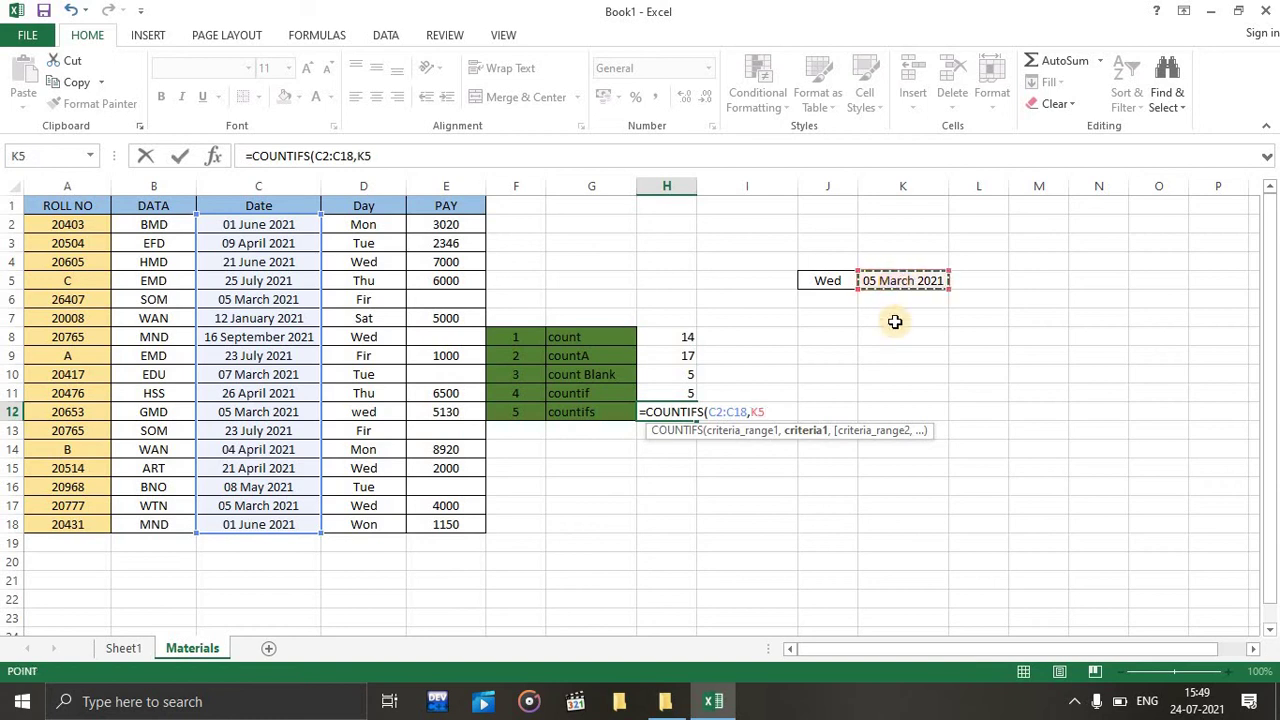
pyautogui.write(',')
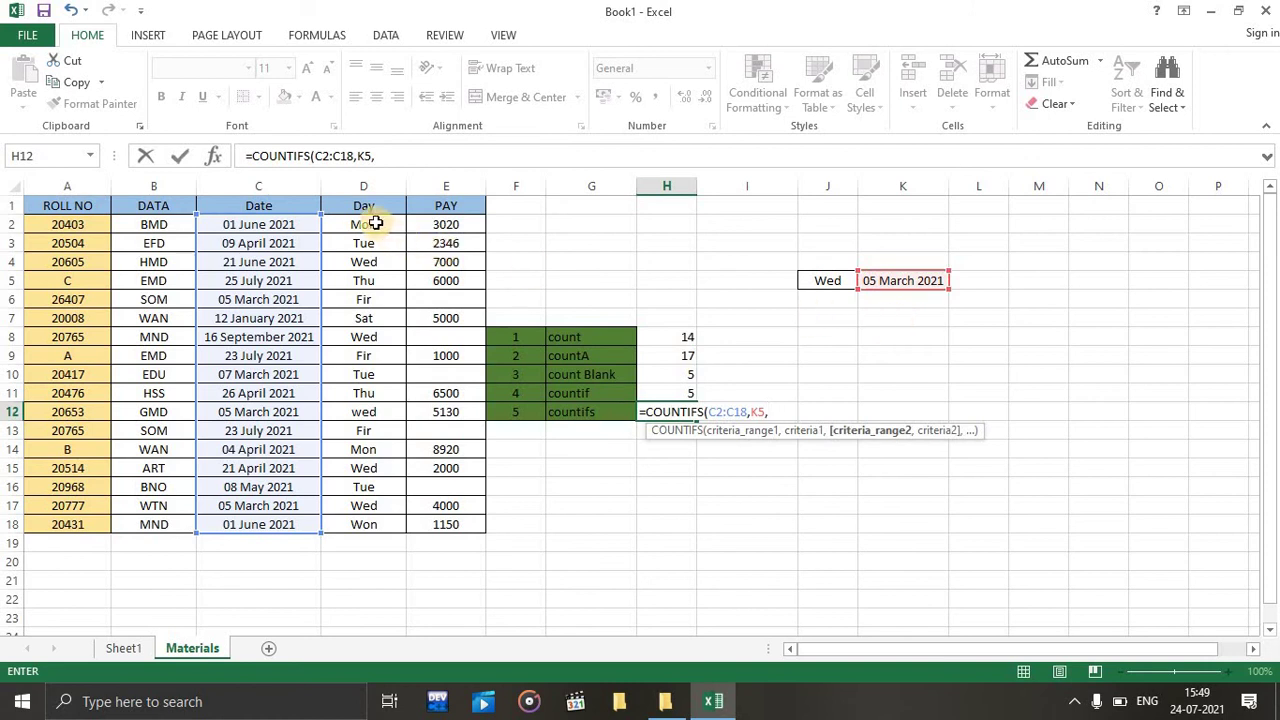
pyautogui.moveTo(375, 224); pyautogui.dragTo(363, 525)
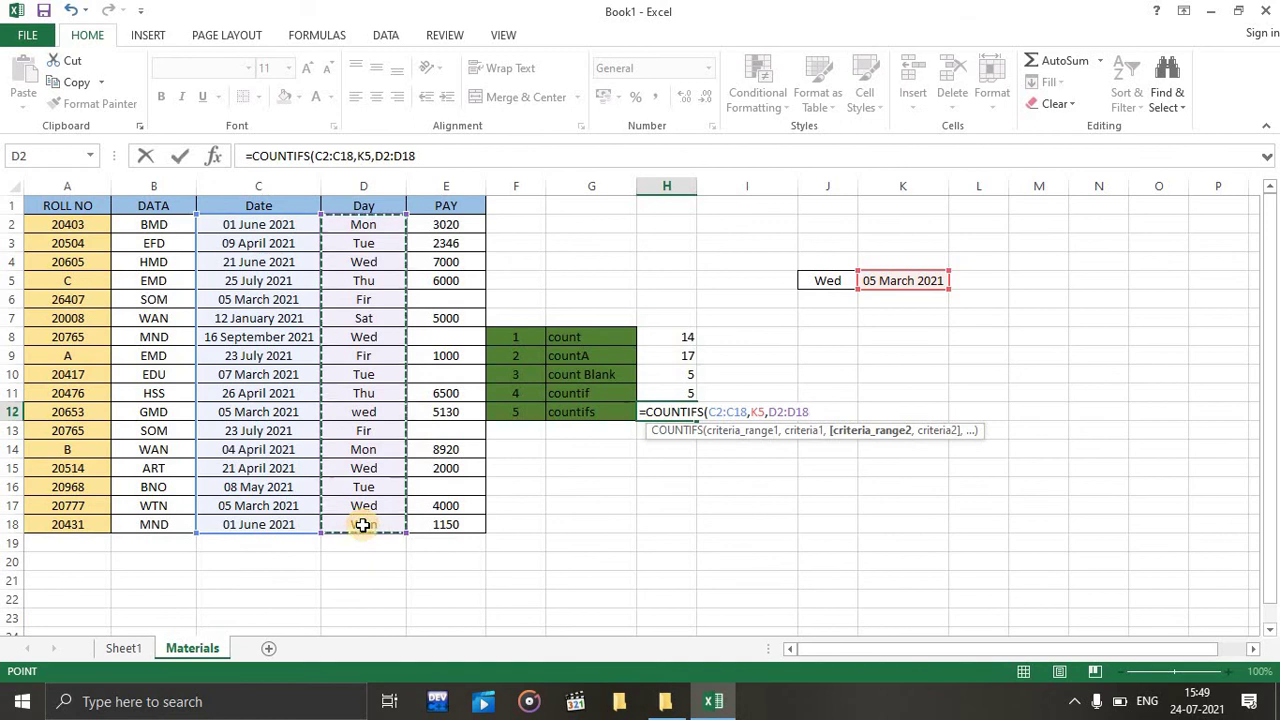
pyautogui.write(',')
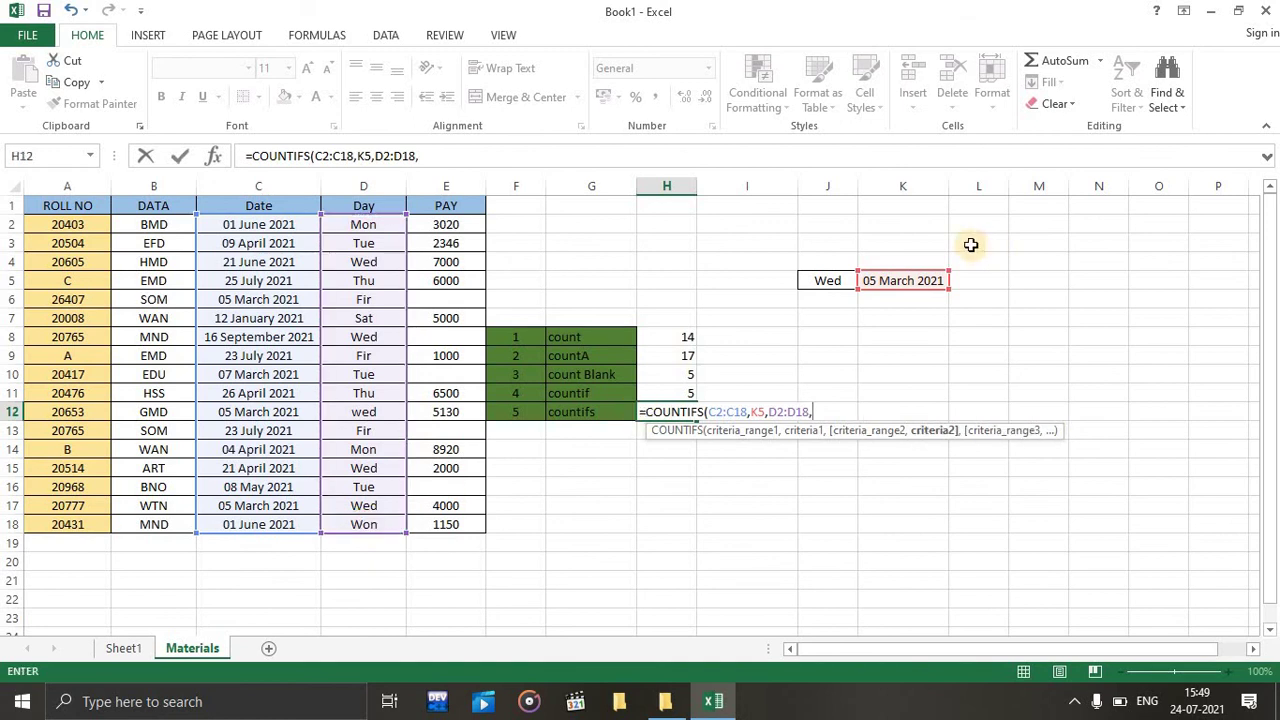
pyautogui.click(828, 280)
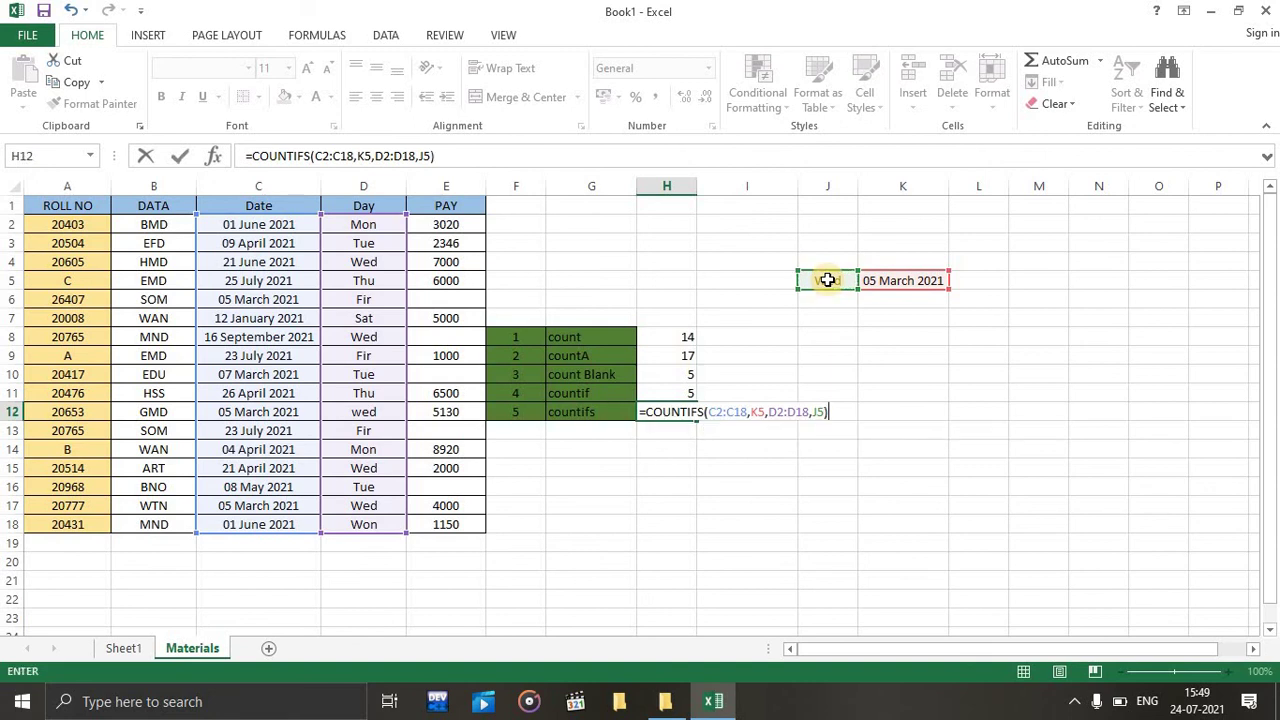
pyautogui.press('Return')
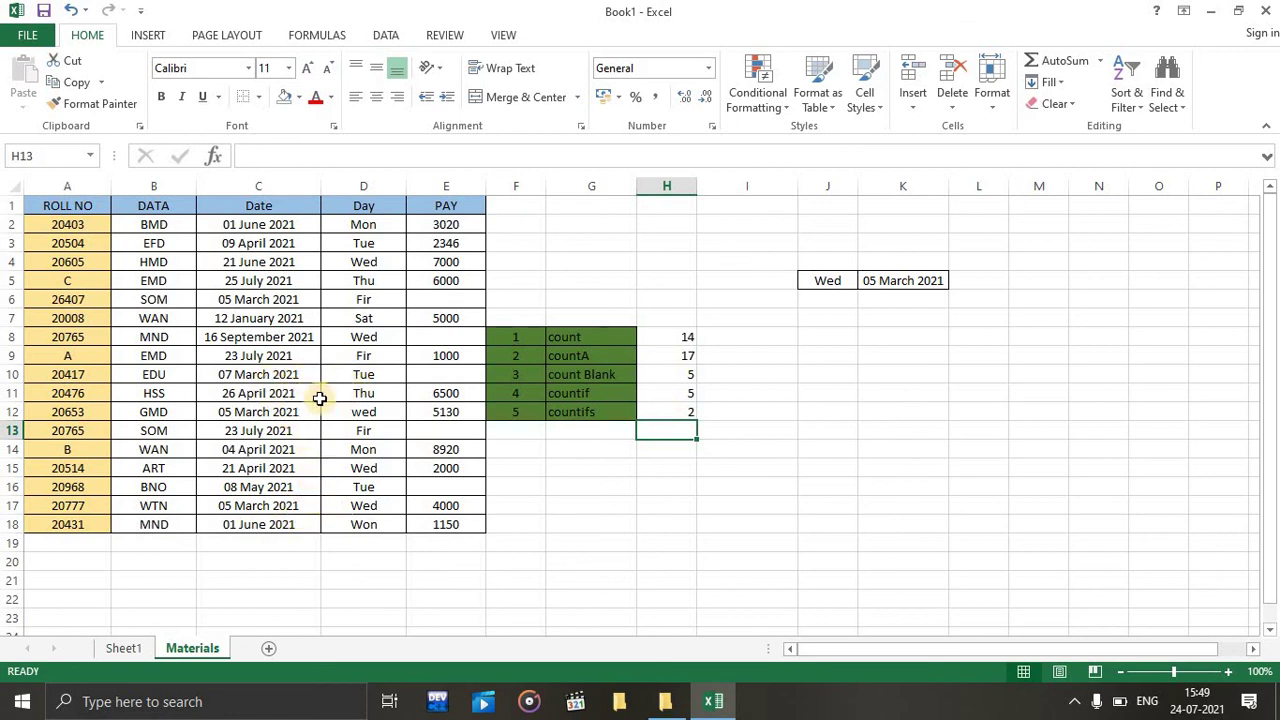
# Replace Fir with wed in D6 so the COUNTIF and COUNTIFS results update
pyautogui.click(364, 299)
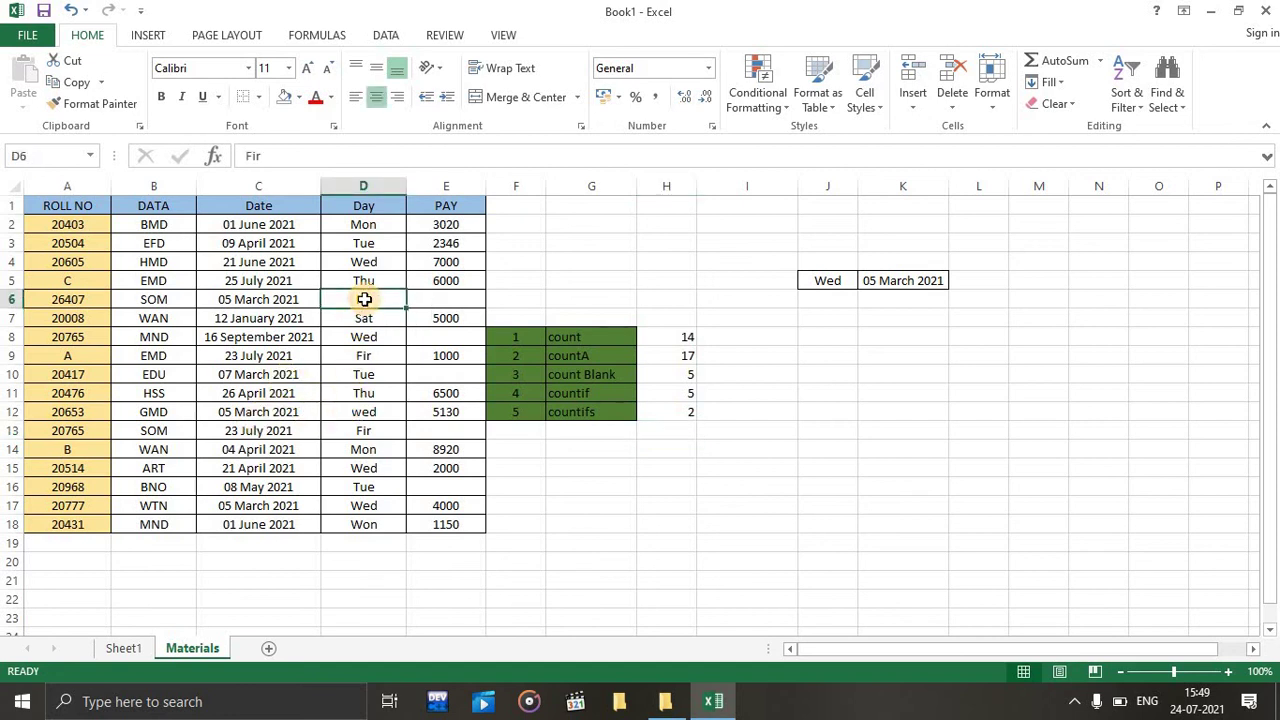
pyautogui.write('wed')
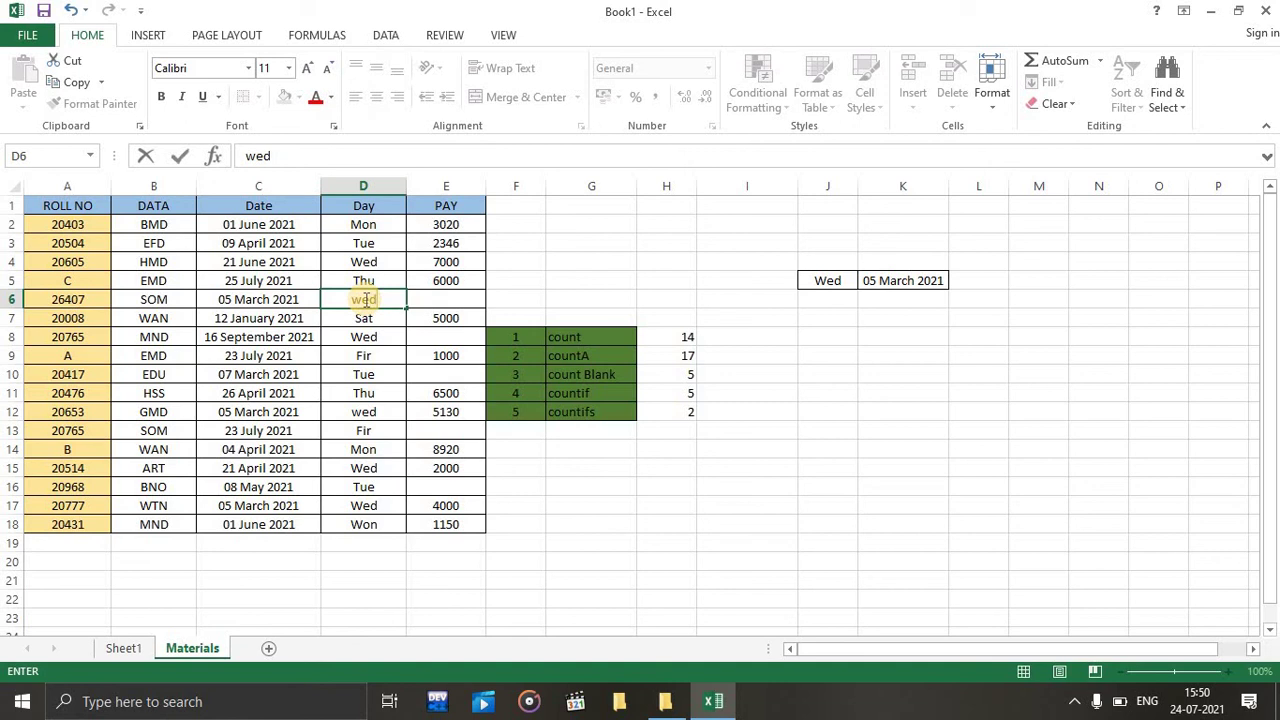
pyautogui.press('Return')
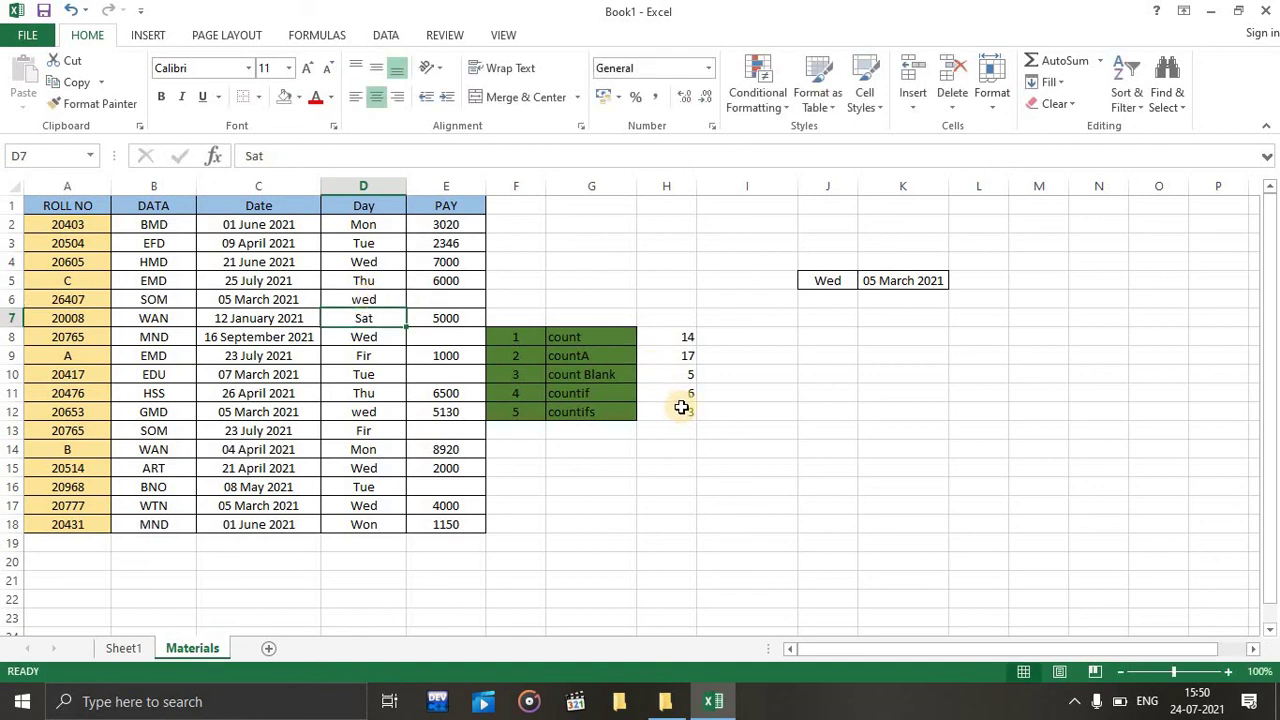